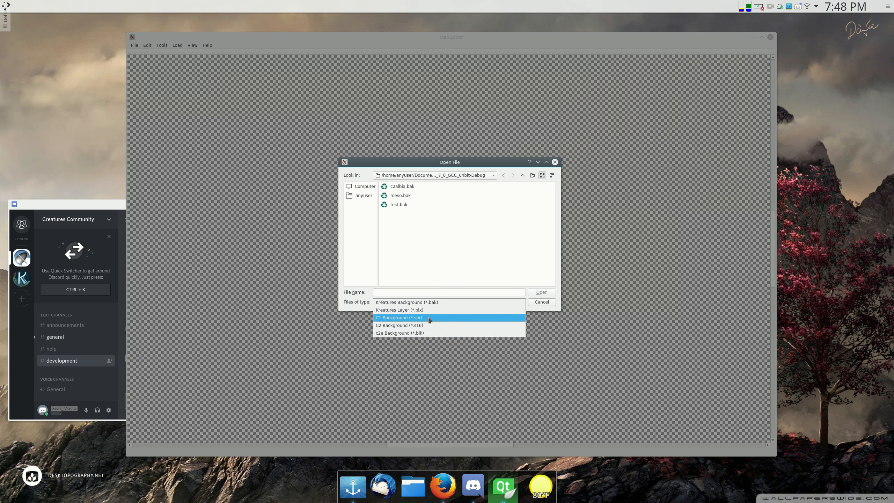
Open the c2e background file NornMeso039.blk.
{"action": "left_click", "coordinate": [430, 333]}
{"action": "left_click", "coordinate": [415, 187]}
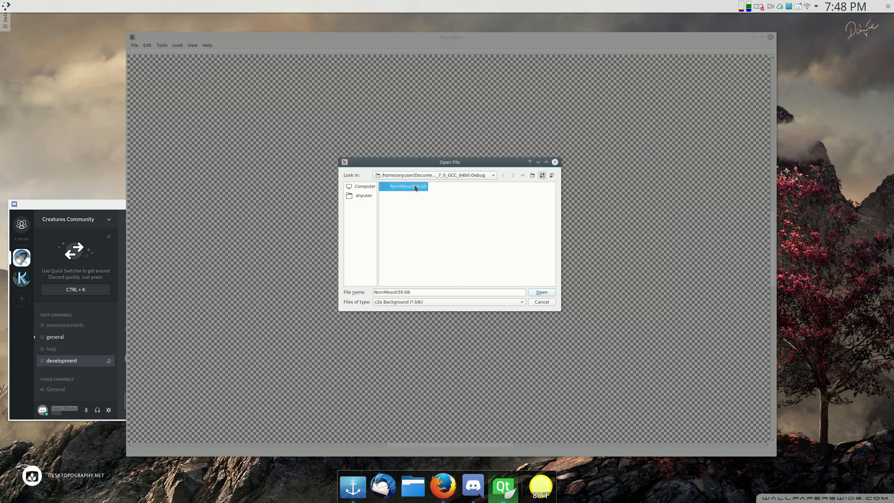
{"action": "left_click", "coordinate": [539, 294]}
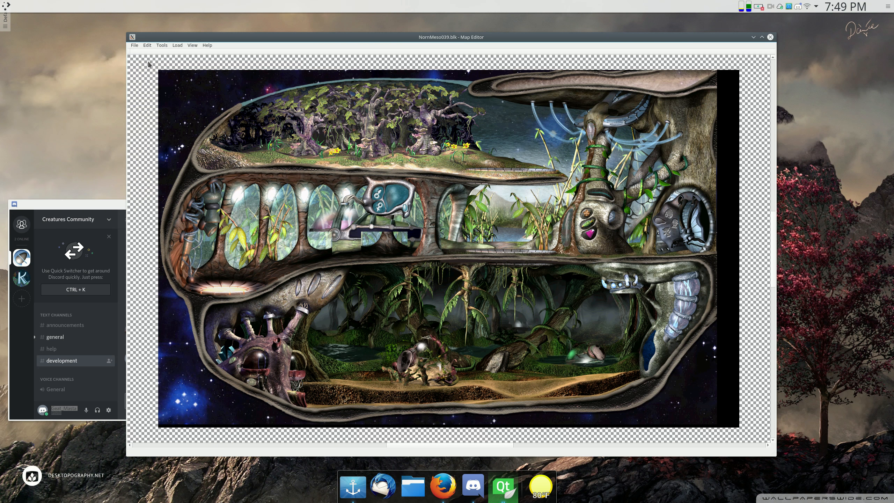
Create one room covering the whole background and slice it horizontally along the two floors between the three decks.
{"action": "mouse_move", "coordinate": [186, 92]}
{"action": "left_mouse_down"}
{"action": "mouse_move", "coordinate": [796, 459]}
{"action": "mouse_move", "coordinate": [727, 432]}
{"action": "mouse_move", "coordinate": [740, 430]}
{"action": "left_mouse_up"}
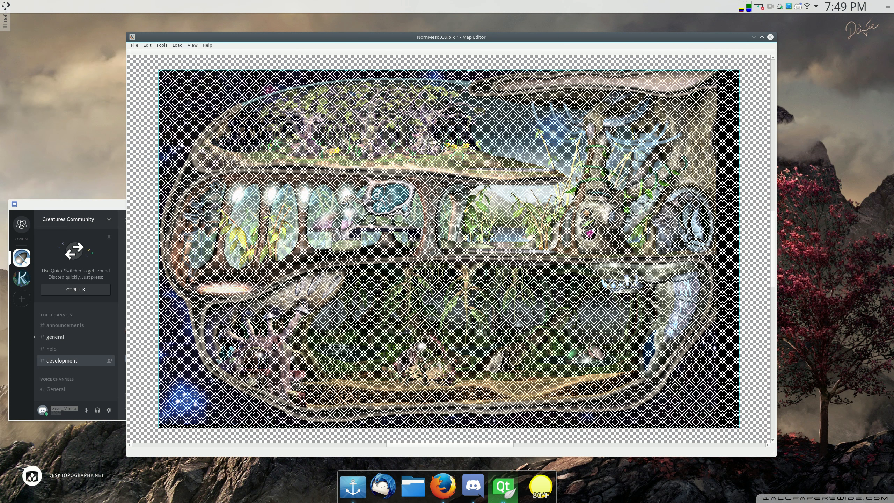
{"action": "left_click", "coordinate": [612, 250]}
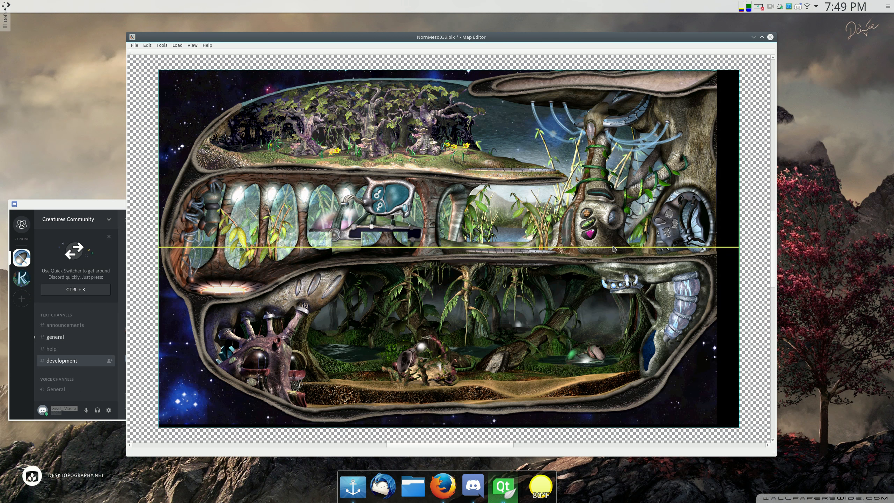
{"action": "key", "text": "ctrl+z"}
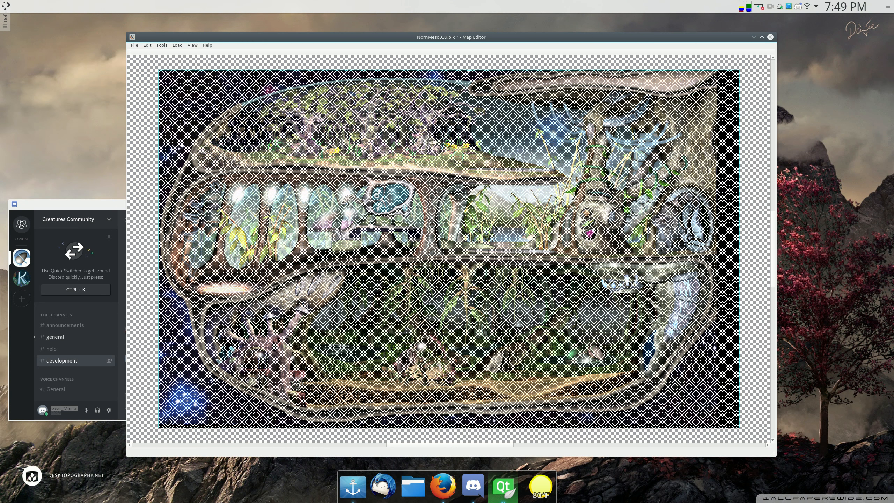
{"action": "left_click", "coordinate": [748, 257]}
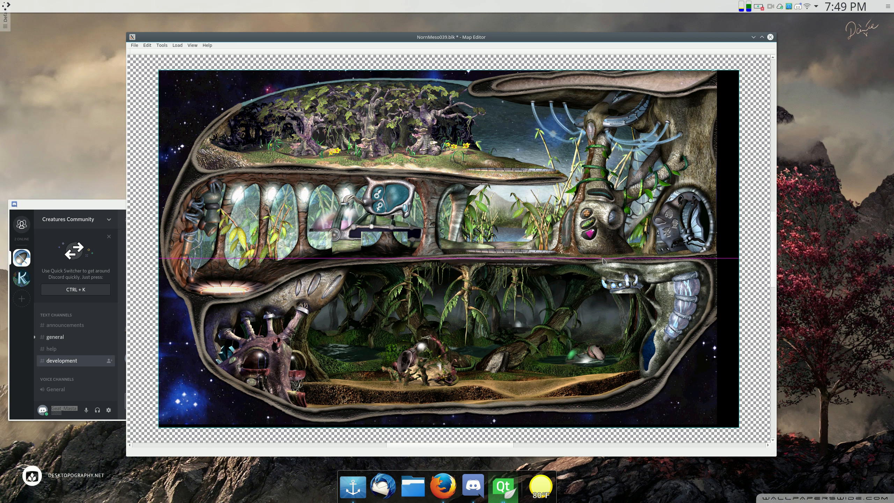
{"action": "left_click", "coordinate": [650, 259]}
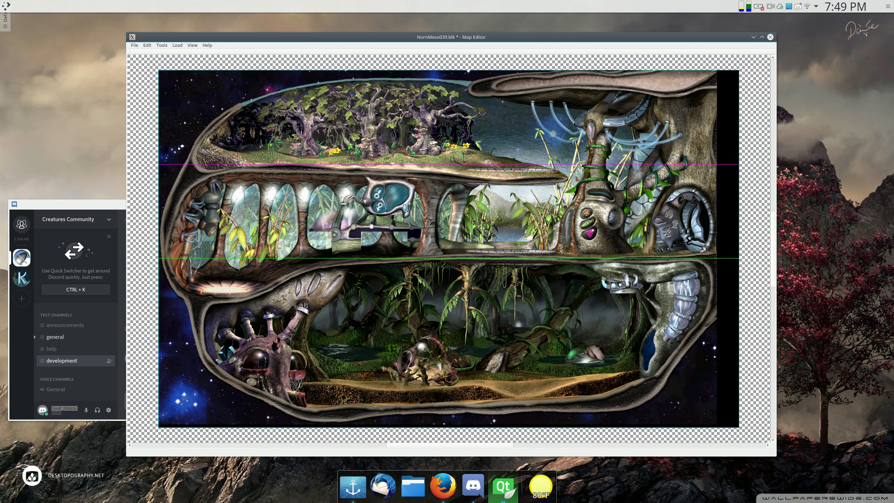
{"action": "left_click", "coordinate": [534, 171]}
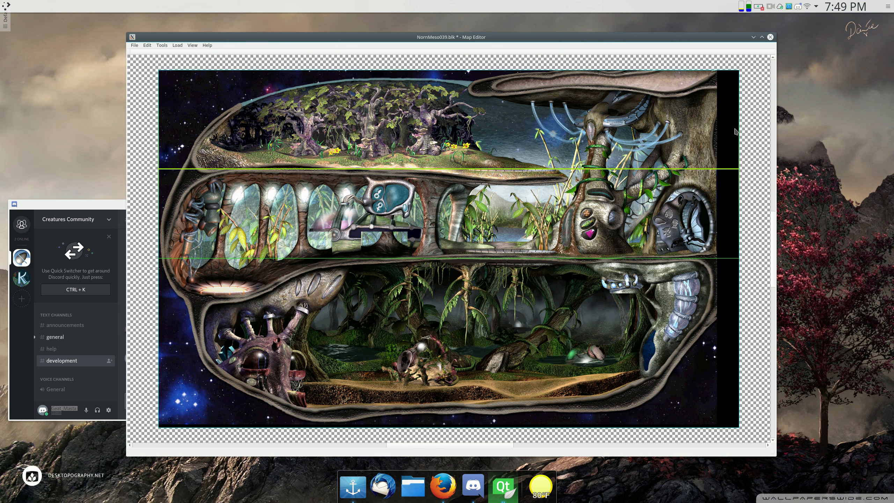
Show the room properties beside the map and set the bottom deck room's type to 5 - Normal Soil.
{"action": "left_click", "coordinate": [474, 279]}
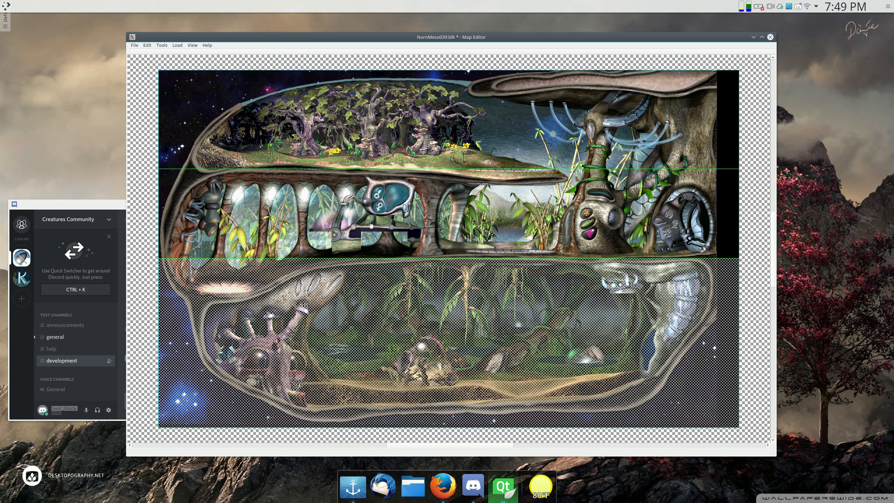
{"action": "left_click", "coordinate": [162, 45]}
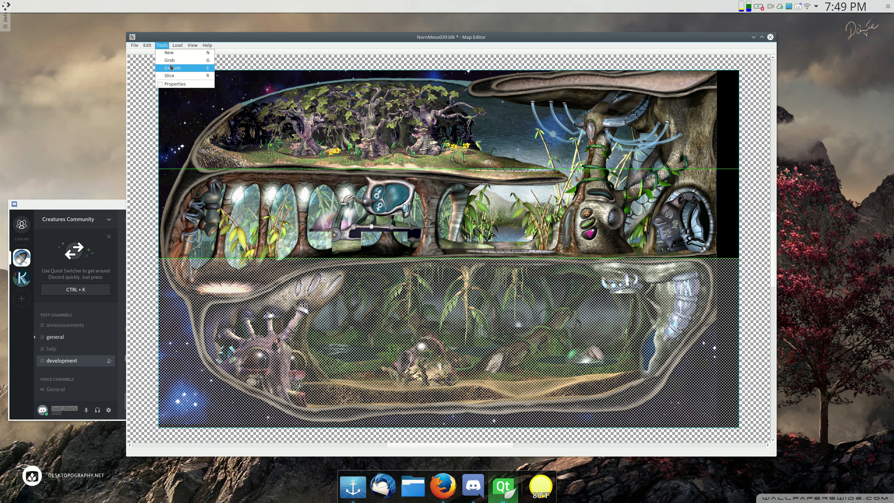
{"action": "left_click", "coordinate": [178, 84]}
{"action": "left_click_drag", "start_coordinate": [434, 181], "coordinate": [72, 186]}
{"action": "left_click", "coordinate": [89, 199]}
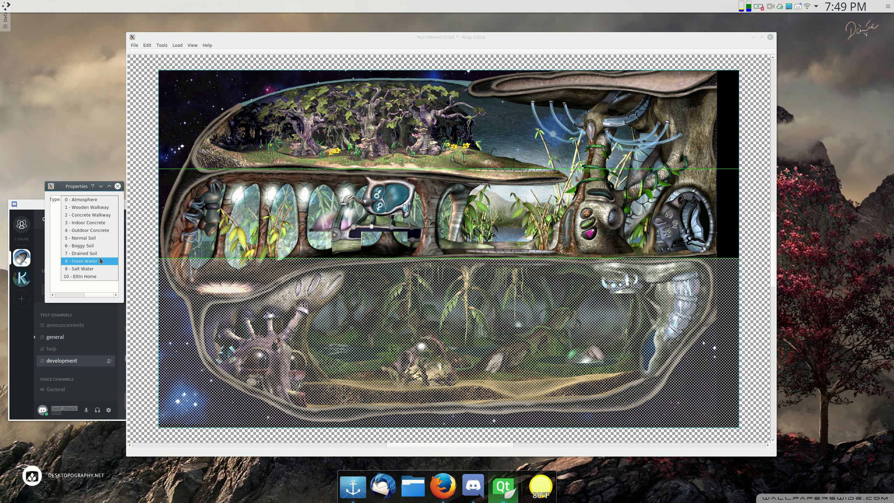
{"action": "left_click", "coordinate": [99, 238]}
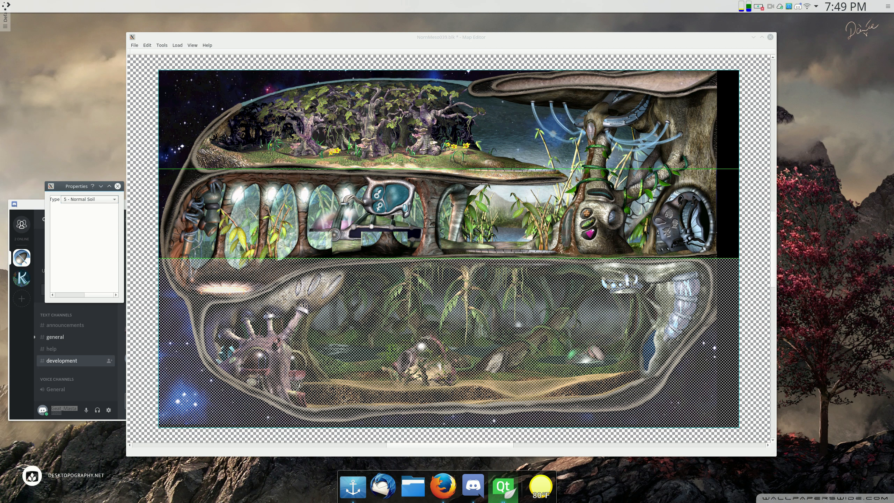
Set the type of the middle and top deck rooms to 5 - Normal Soil, and recheck the bottom room's type.
{"action": "left_click", "coordinate": [332, 201]}
{"action": "left_click", "coordinate": [108, 200]}
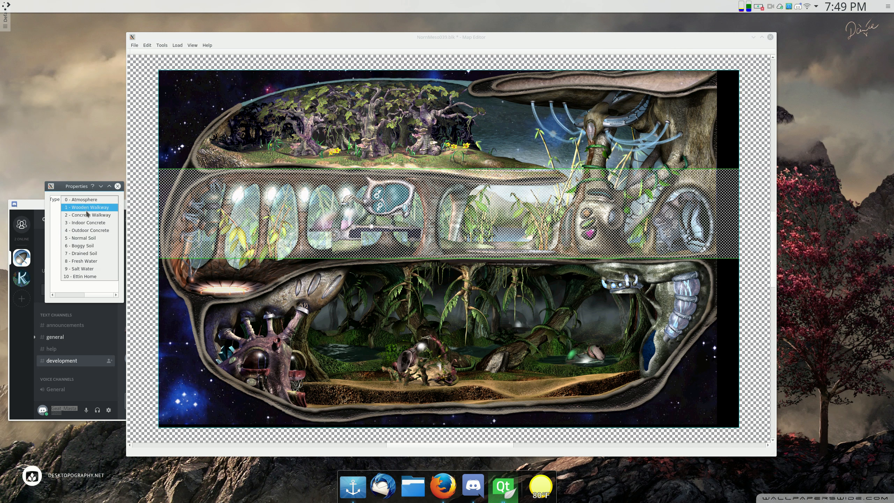
{"action": "left_click", "coordinate": [101, 239]}
{"action": "left_click", "coordinate": [432, 111]}
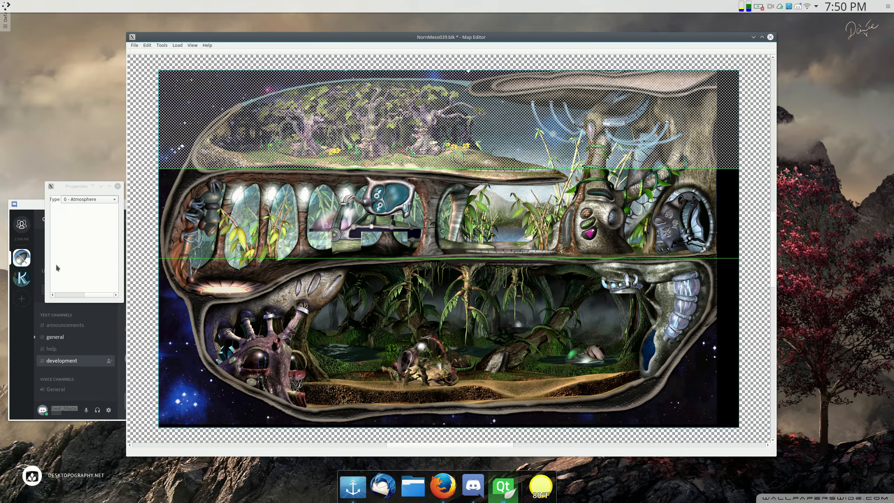
{"action": "left_click", "coordinate": [90, 199]}
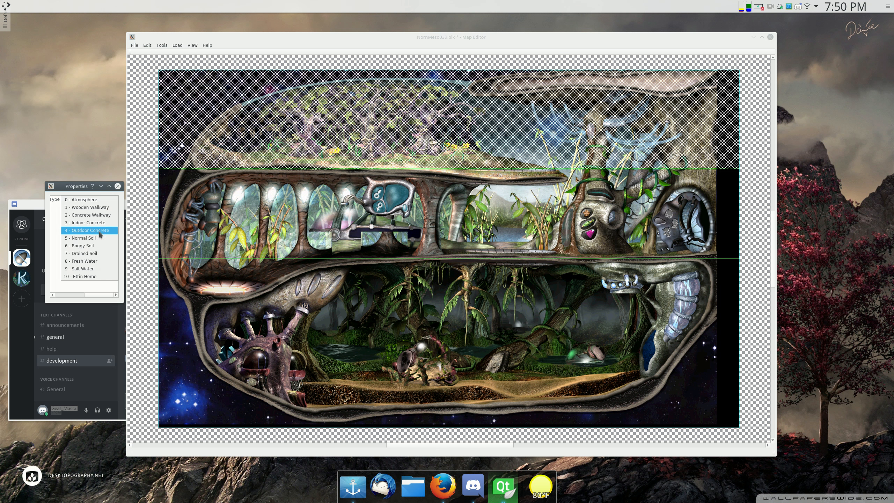
{"action": "left_click", "coordinate": [99, 238]}
{"action": "left_click", "coordinate": [424, 299]}
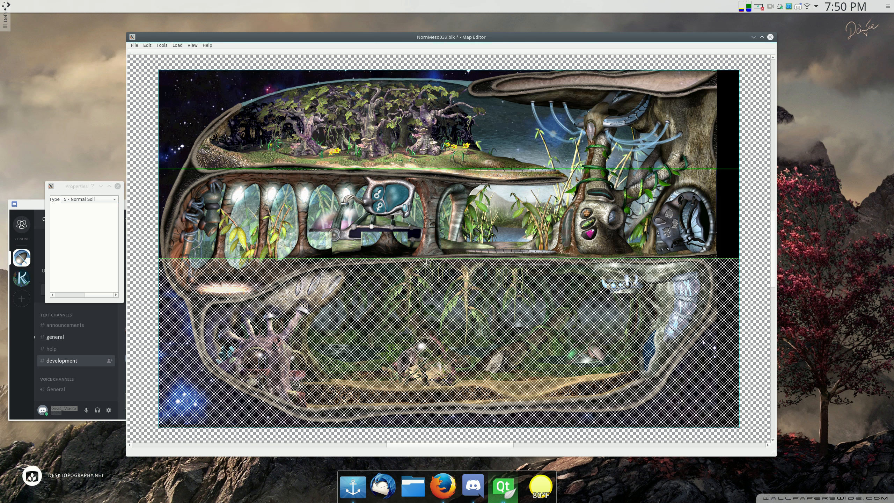
Slice all three decks vertically at six places, from the map's middle to near the ship's right-hand hull.
{"action": "left_click", "coordinate": [749, 209]}
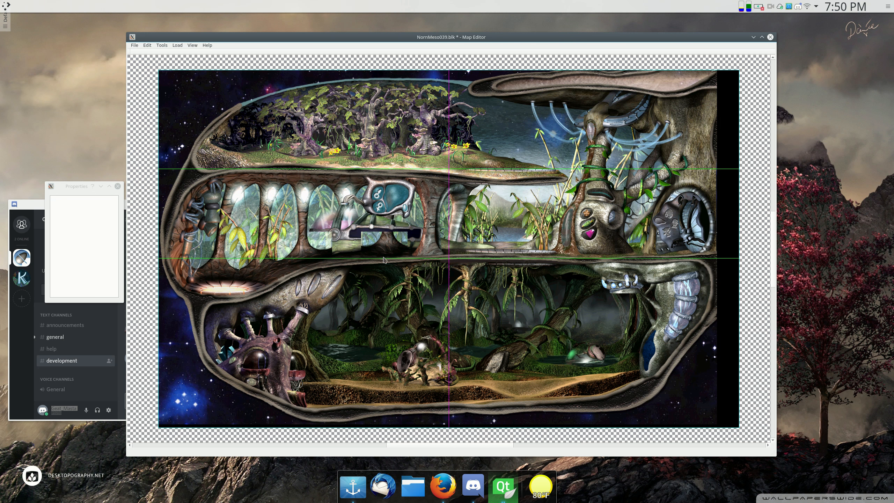
{"action": "left_click", "coordinate": [468, 272]}
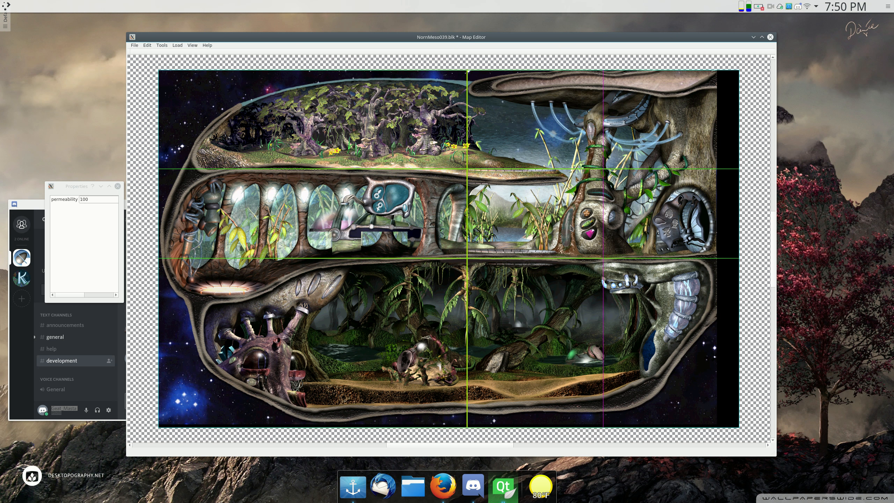
{"action": "left_click", "coordinate": [569, 248]}
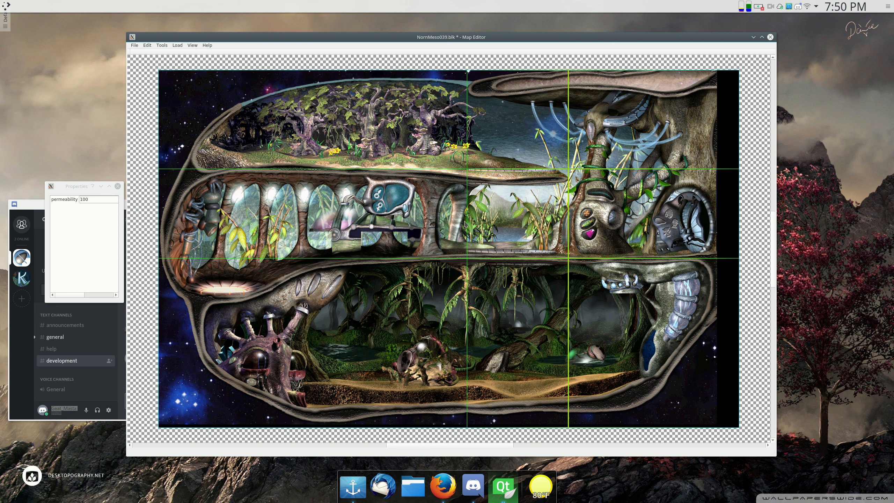
{"action": "left_click", "coordinate": [519, 227]}
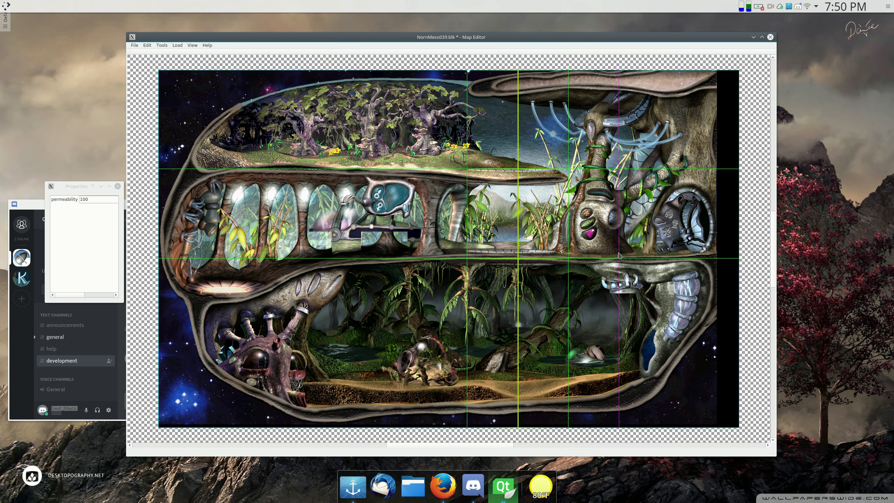
{"action": "left_click", "coordinate": [601, 262]}
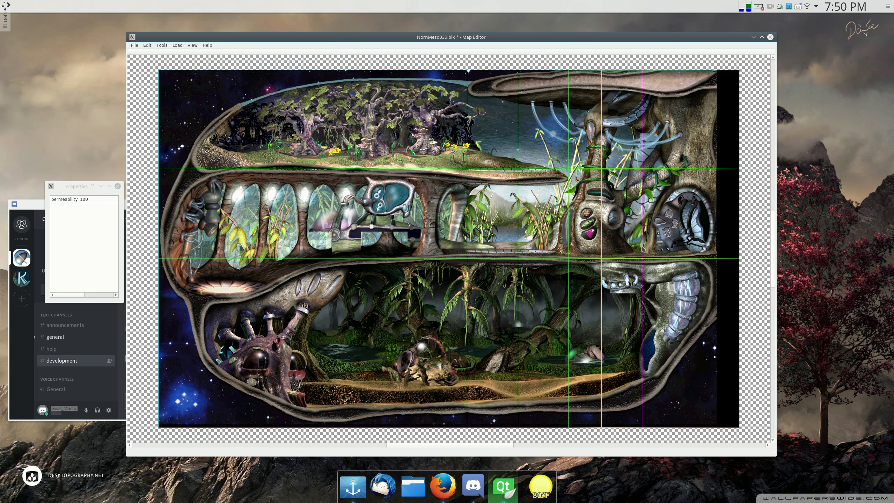
{"action": "left_click", "coordinate": [653, 247]}
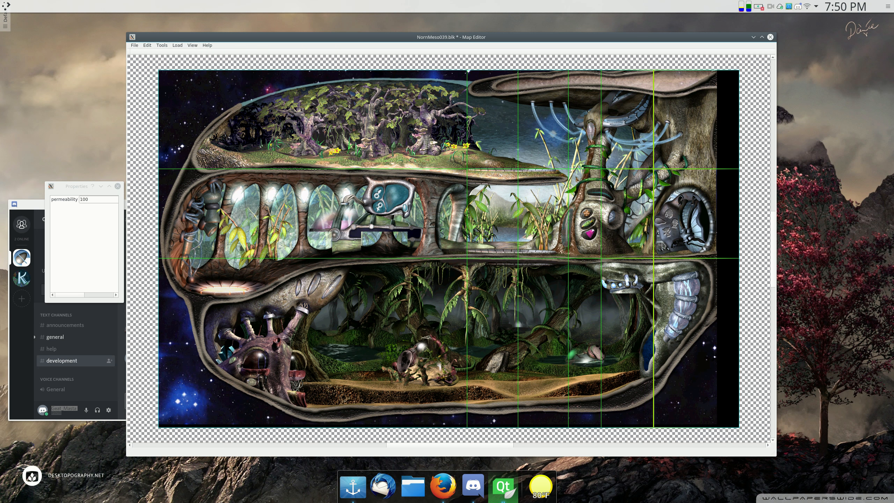
{"action": "left_click", "coordinate": [689, 233]}
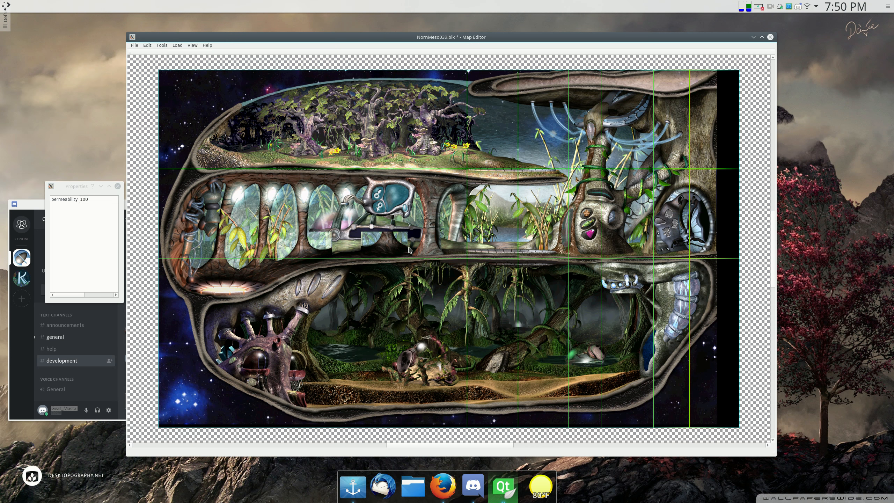
Slice all decks vertically at the pillar left of the middle doorway, through the wall monitor, and just left of the monitor.
{"action": "left_click", "coordinate": [431, 207]}
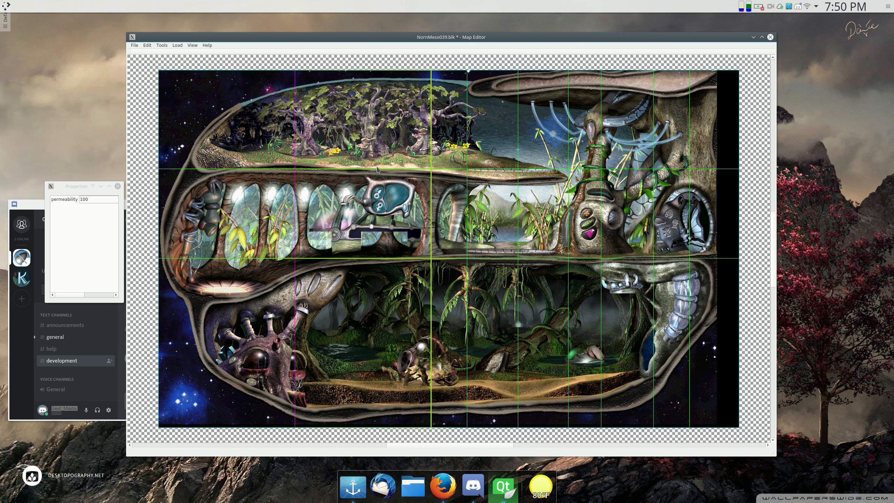
{"action": "left_click", "coordinate": [386, 199]}
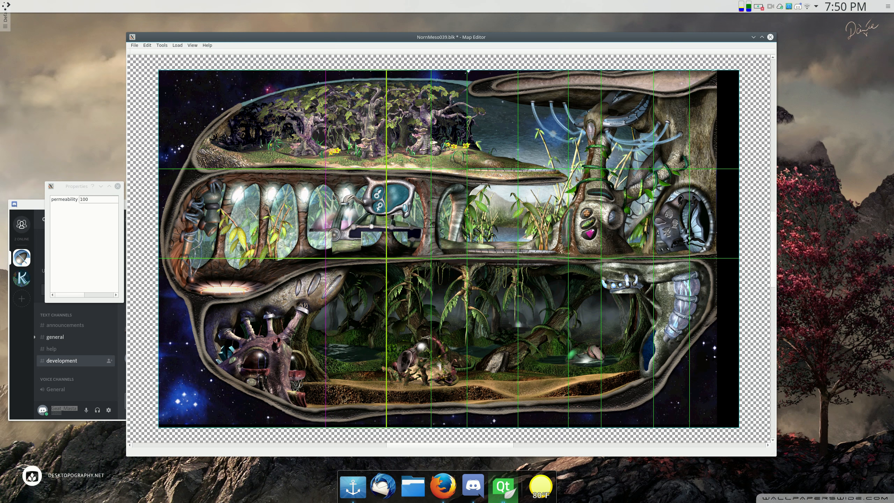
{"action": "left_click", "coordinate": [344, 202]}
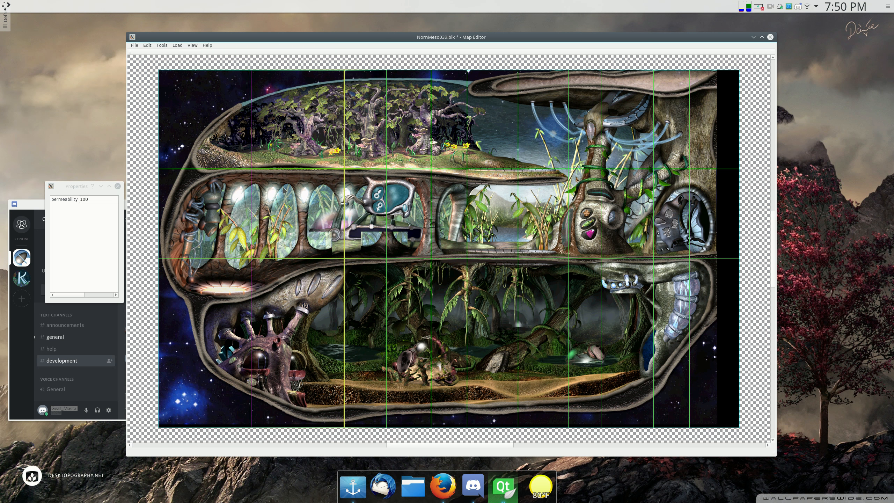
{"action": "left_click", "coordinate": [309, 185]}
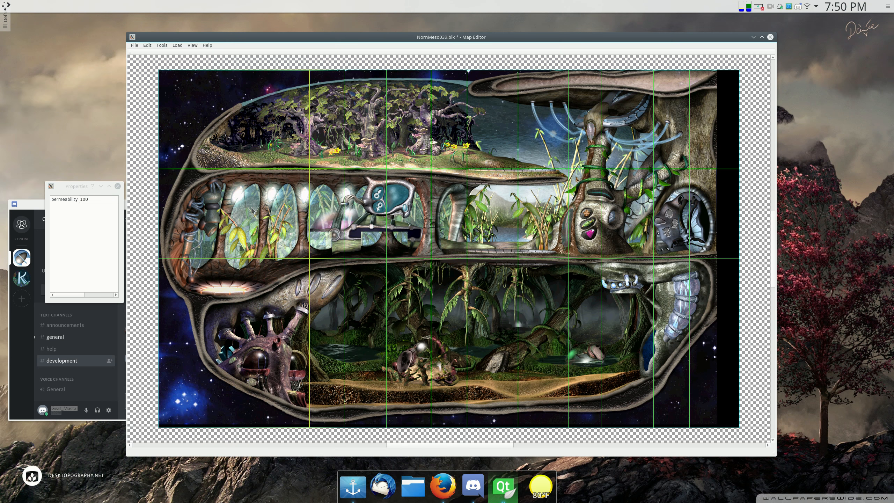
{"action": "left_click", "coordinate": [274, 188]}
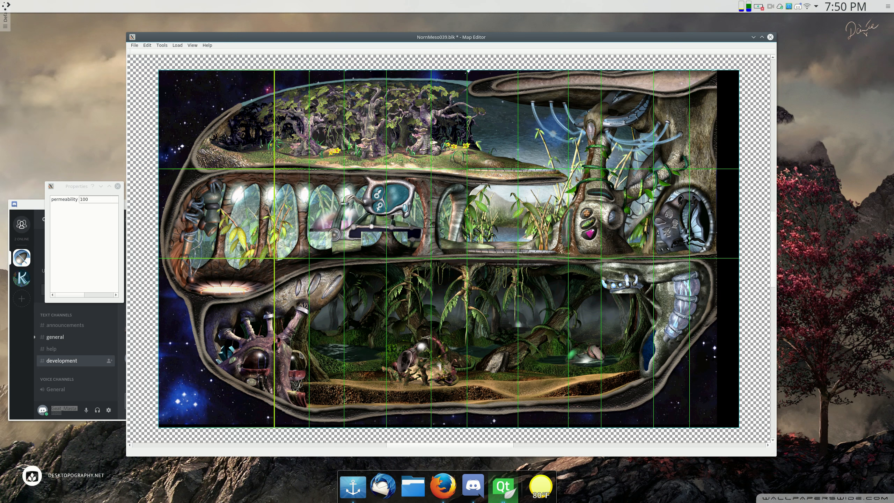
{"action": "key", "text": "ctrl+z"}
{"action": "key", "text": "ctrl+z"}
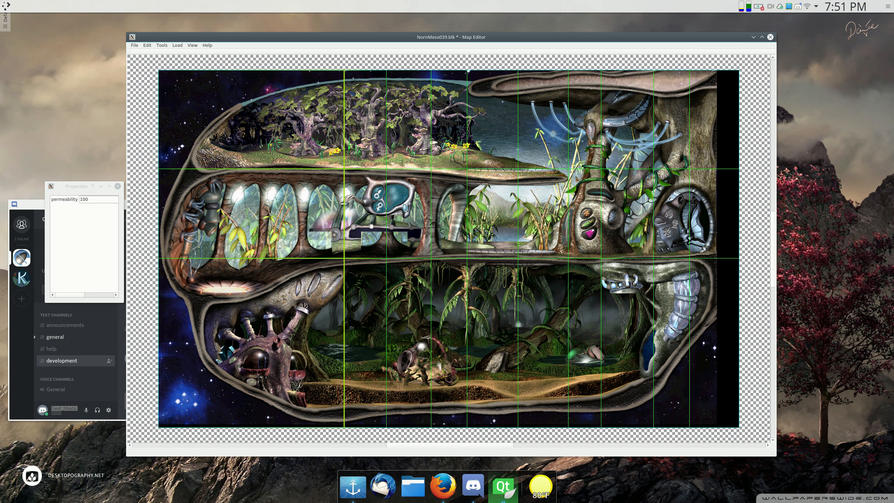
Slice all decks vertically at four roughly evenly spaced places across the oval windows, ending near the ship's left-hand hull.
{"action": "left_click", "coordinate": [303, 178]}
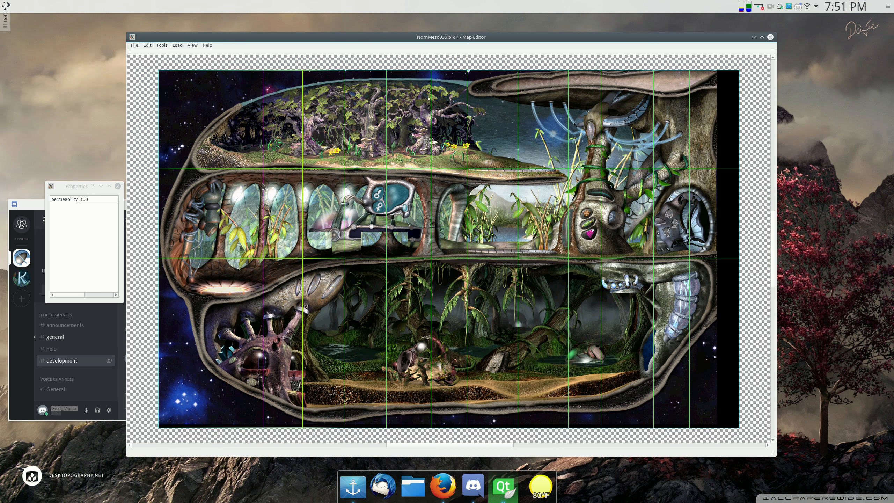
{"action": "left_click", "coordinate": [261, 188]}
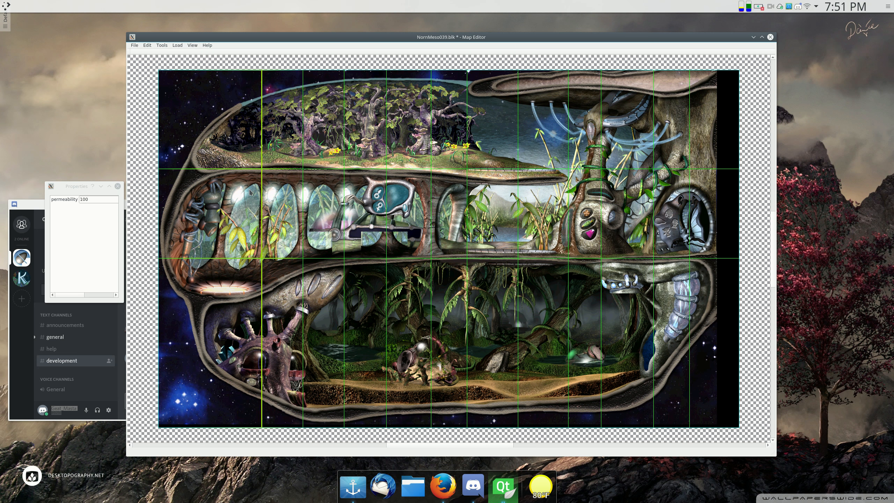
{"action": "left_click", "coordinate": [218, 178]}
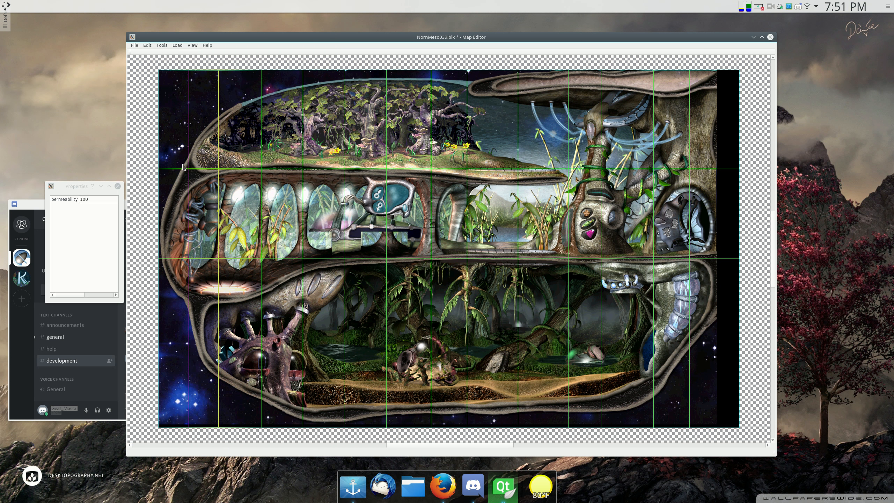
{"action": "left_click", "coordinate": [187, 180]}
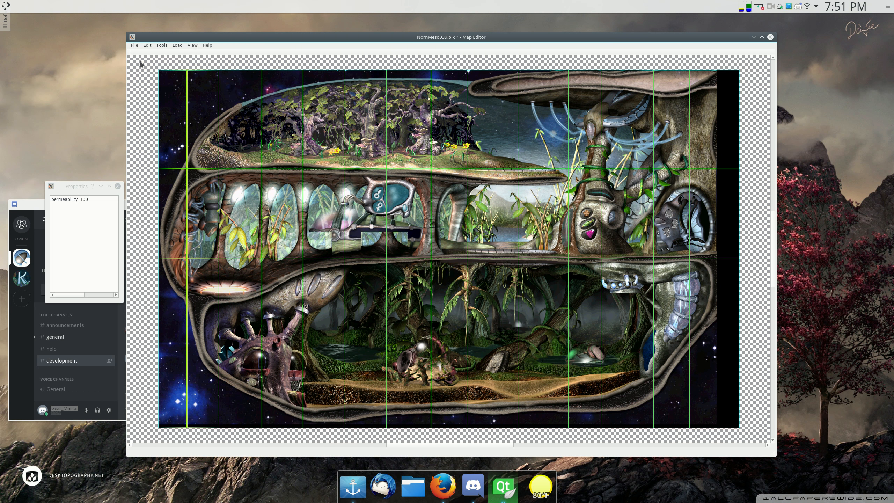
Select the whole top edge of the upper deck rooms and move it down slightly to the top of the hull.
{"action": "left_click_drag", "start_coordinate": [142, 65], "coordinate": [747, 82]}
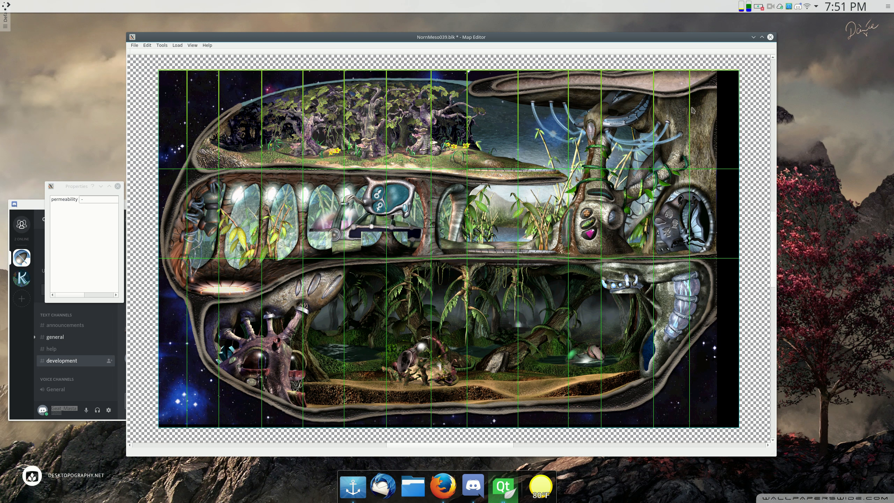
{"action": "left_click_drag", "start_coordinate": [466, 72], "coordinate": [470, 87]}
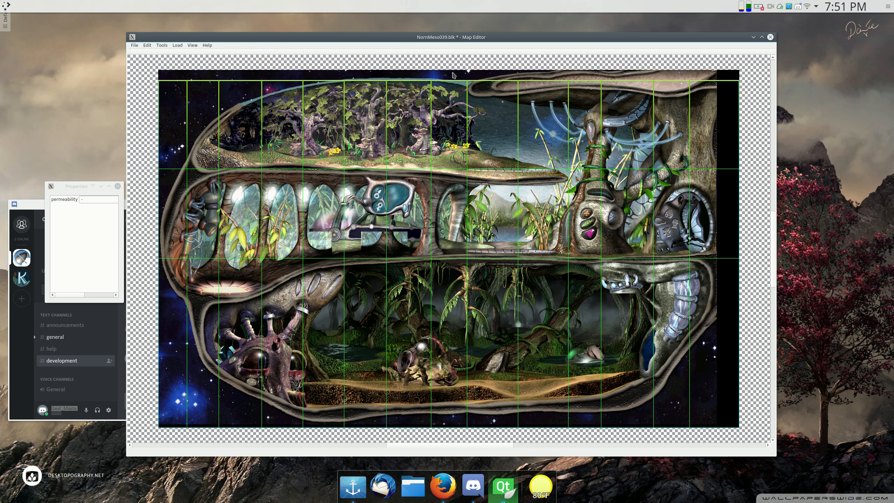
Lower the right part of the upper deck's top edge in two stages to meet the underside of the hull.
{"action": "left_click_drag", "start_coordinate": [570, 96], "coordinate": [571, 101]}
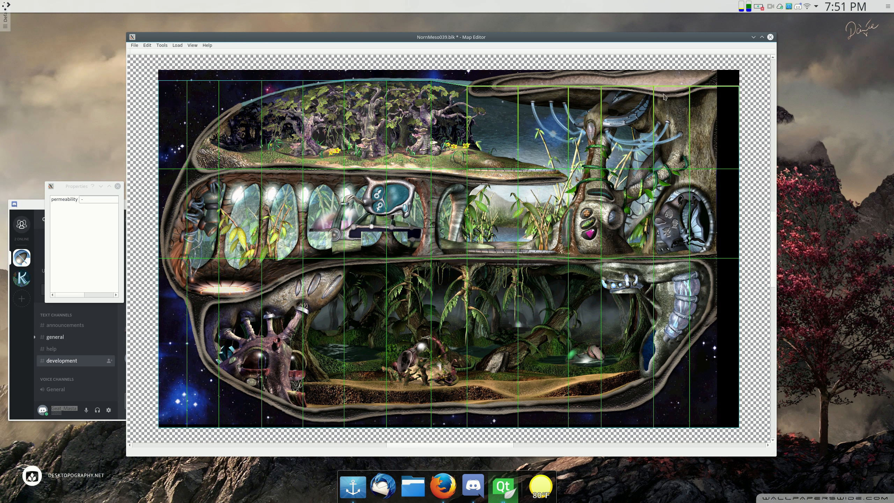
{"action": "left_click_drag", "start_coordinate": [495, 71], "coordinate": [741, 112]}
{"action": "left_click_drag", "start_coordinate": [637, 88], "coordinate": [637, 107]}
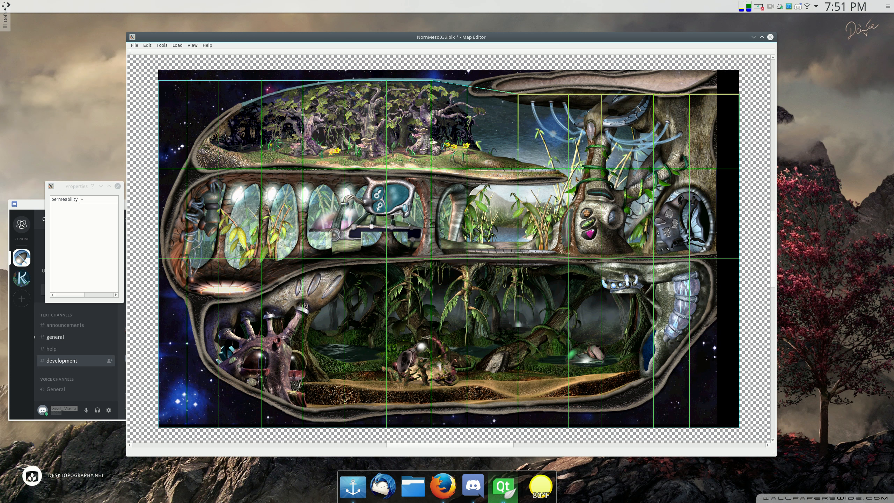
{"action": "left_click", "coordinate": [466, 88]}
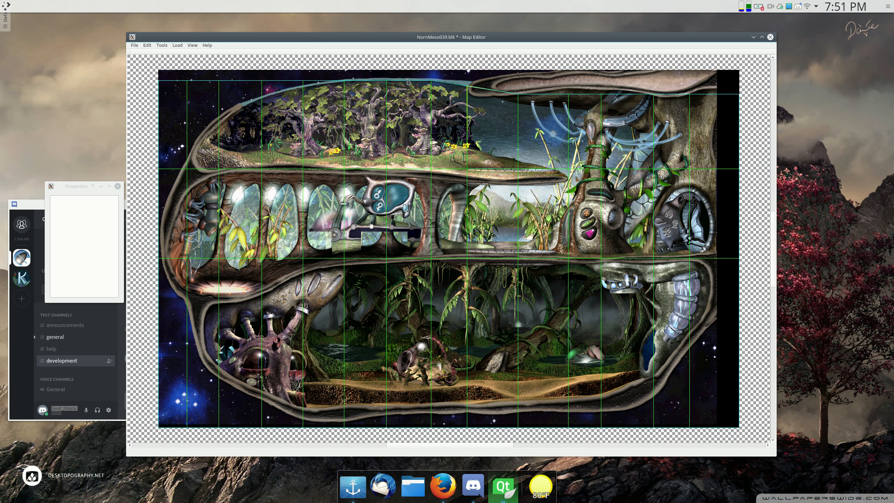
Adjust individual corners of the upper deck's top edge near the tall plant column to follow the ceiling.
{"action": "left_click_drag", "start_coordinate": [481, 96], "coordinate": [480, 104]}
{"action": "left_click", "coordinate": [626, 120]}
{"action": "left_click_drag", "start_coordinate": [610, 110], "coordinate": [615, 108]}
{"action": "left_click", "coordinate": [614, 104]}
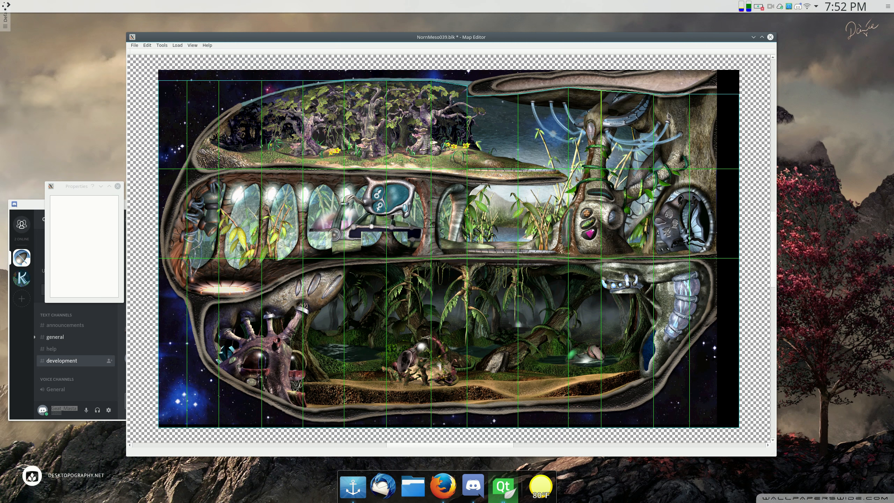
{"action": "key", "text": "Down"}
{"action": "key", "text": "Down"}
{"action": "key", "text": "Down"}
Select the right-hand edge of all three decks and move it inward to the edge of the ship artwork.
{"action": "left_click_drag", "start_coordinate": [690, 112], "coordinate": [777, 457]}
{"action": "key", "text": "Up"}
{"action": "key", "text": "Up"}
{"action": "key", "text": "Up"}
{"action": "key", "text": "Up"}
{"action": "left_click_drag", "start_coordinate": [762, 162], "coordinate": [739, 163]}
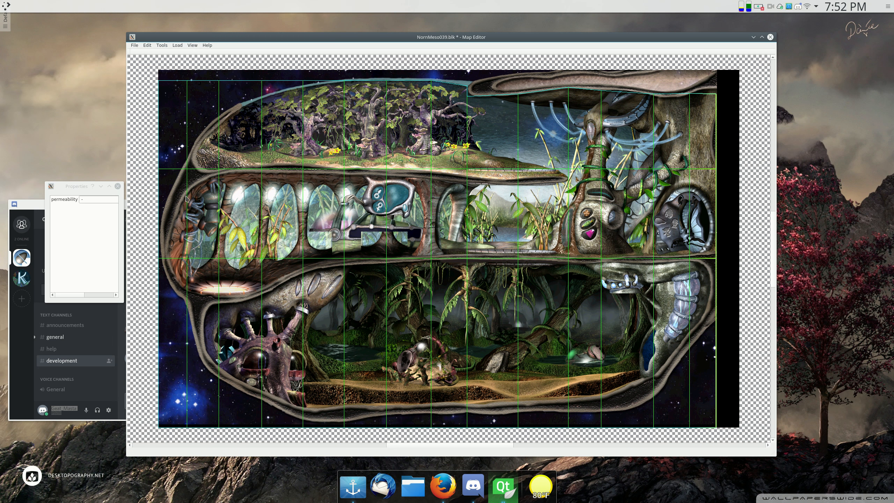
Check the room type of the lower deck rooms one by one, from the middle to the ship's left-hand end.
{"action": "left_click", "coordinate": [90, 199]}
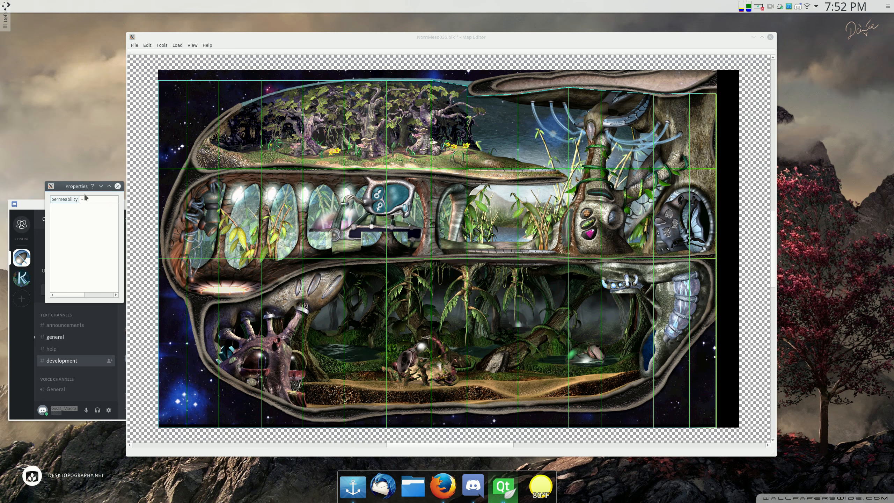
{"action": "left_click", "coordinate": [560, 159]}
{"action": "left_click", "coordinate": [549, 322]}
{"action": "left_click", "coordinate": [484, 344]}
{"action": "left_click", "coordinate": [429, 348]}
{"action": "left_click", "coordinate": [368, 346]}
{"action": "left_click", "coordinate": [318, 347]}
{"action": "left_click", "coordinate": [273, 348]}
{"action": "left_click", "coordinate": [245, 347]}
{"action": "left_click", "coordinate": [206, 339]}
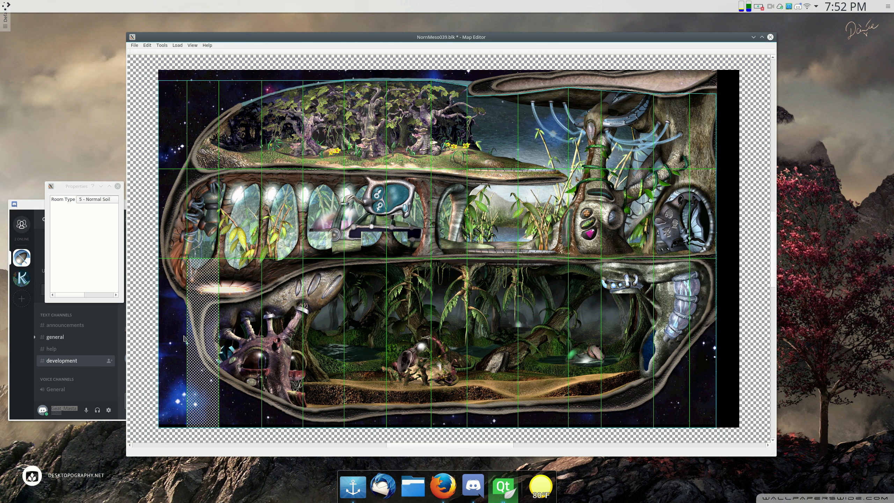
{"action": "left_click", "coordinate": [179, 338]}
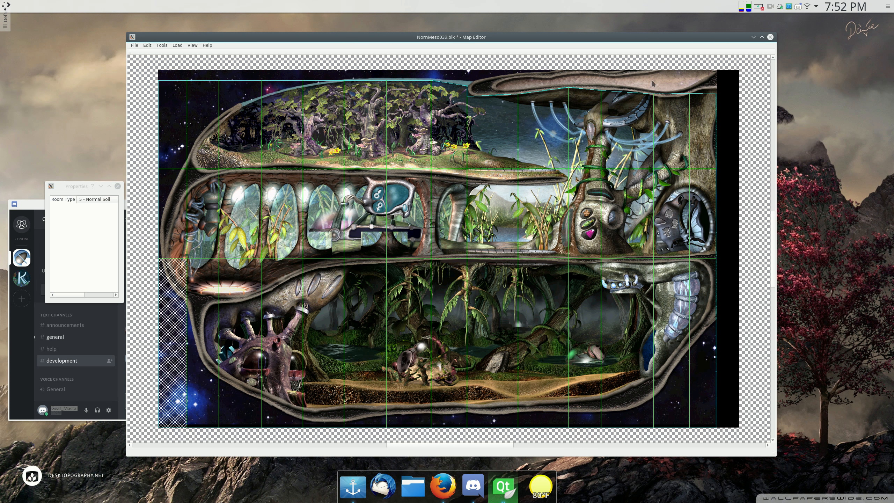
Lower the top corners at the upper deck's left end in stages to follow the hull's curve.
{"action": "left_click", "coordinate": [705, 84]}
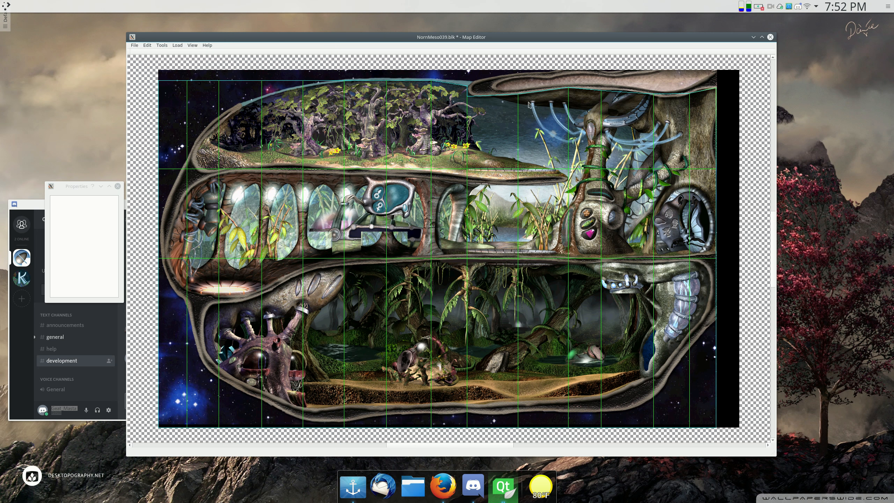
{"action": "left_click_drag", "start_coordinate": [307, 79], "coordinate": [150, 85]}
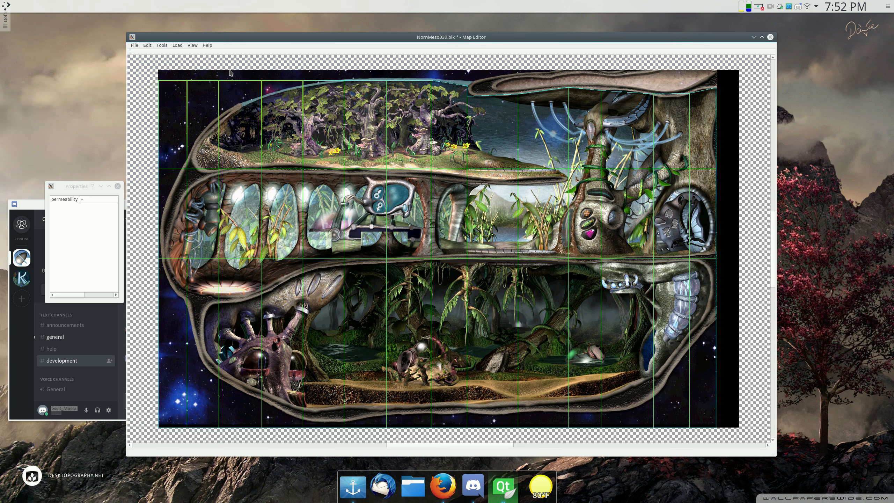
{"action": "left_click_drag", "start_coordinate": [270, 79], "coordinate": [149, 103]}
{"action": "mouse_move", "coordinate": [159, 99]}
{"action": "left_mouse_down"}
{"action": "mouse_move", "coordinate": [159, 118]}
{"action": "mouse_move", "coordinate": [158, 111]}
{"action": "left_mouse_up"}
{"action": "left_click_drag", "start_coordinate": [227, 91], "coordinate": [154, 137]}
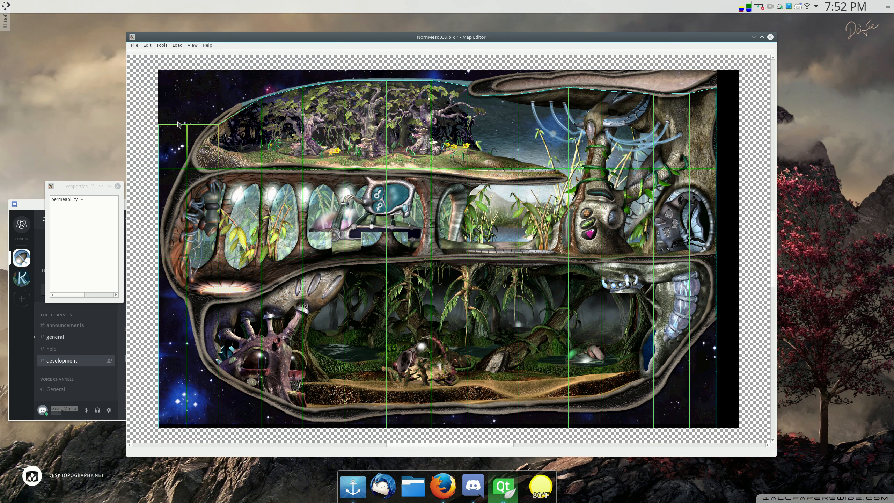
Delete the two leftmost upper deck rooms, which lie outside the hull.
{"action": "left_click", "coordinate": [202, 147]}
{"action": "key", "text": "Delete"}
{"action": "left_click", "coordinate": [180, 150]}
{"action": "key", "text": "Delete"}
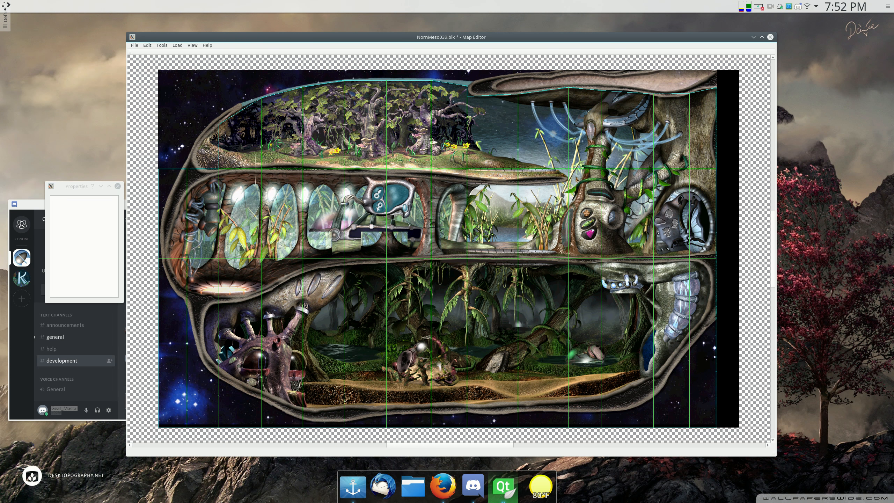
Set the permeability of the ceiling line above the middle deck's bright opening to 50.
{"action": "left_click", "coordinate": [330, 188]}
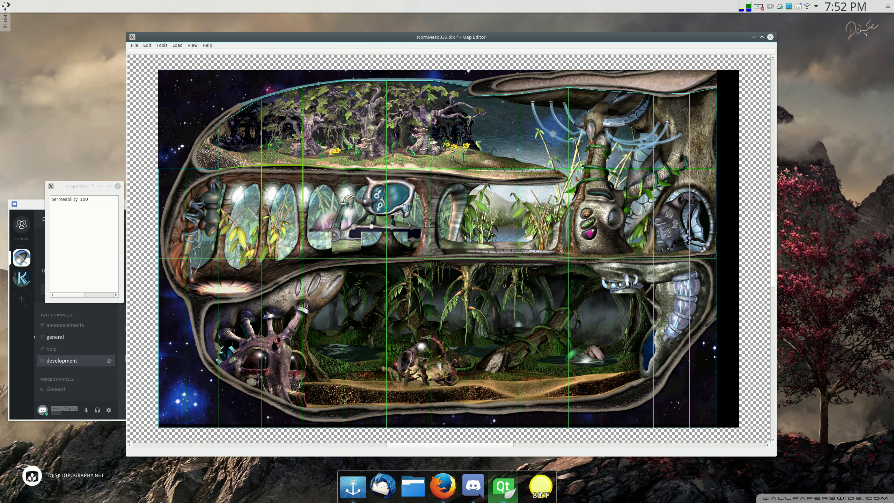
{"action": "left_click", "coordinate": [450, 193]}
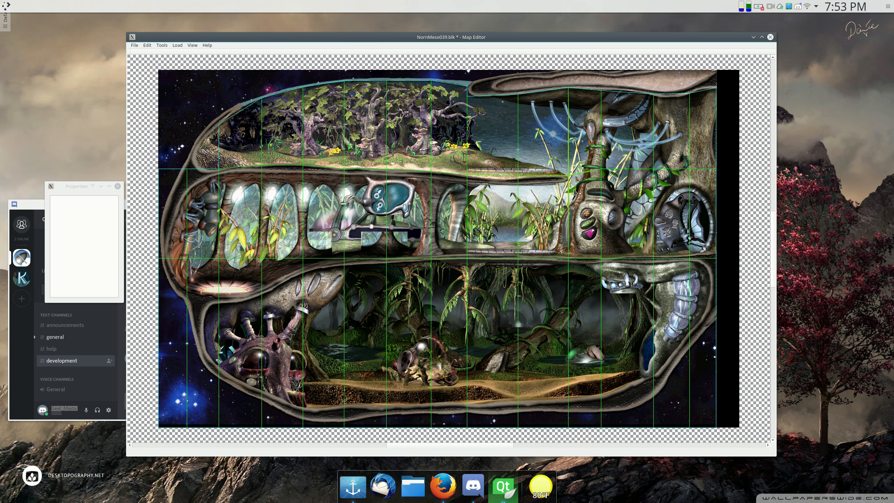
{"action": "left_click", "coordinate": [509, 179]}
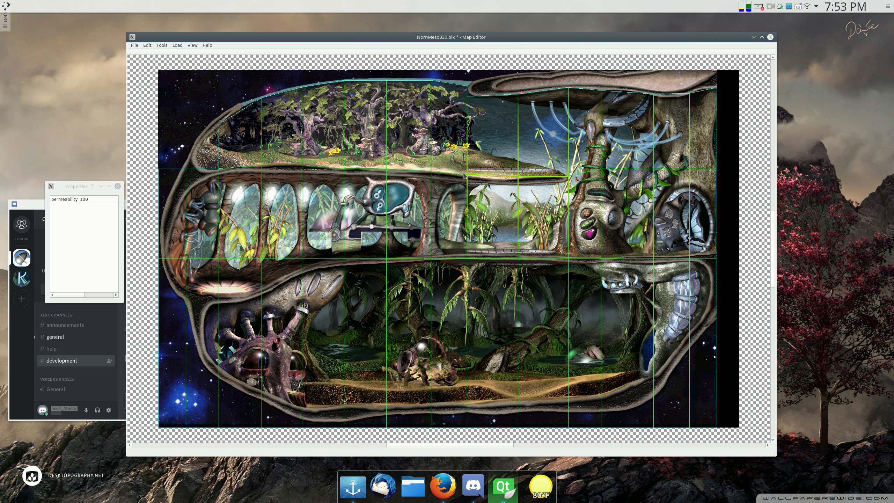
{"action": "left_click_drag", "start_coordinate": [106, 201], "coordinate": [76, 198]}
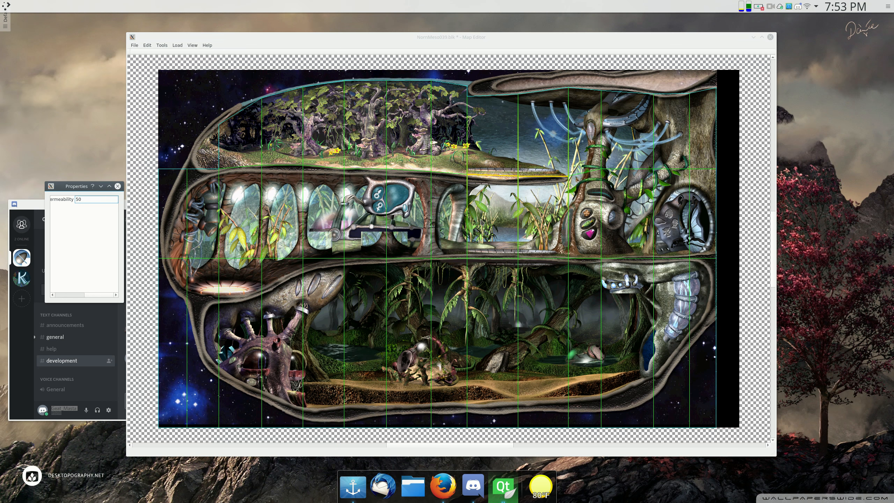
{"action": "left_click", "coordinate": [483, 204]}
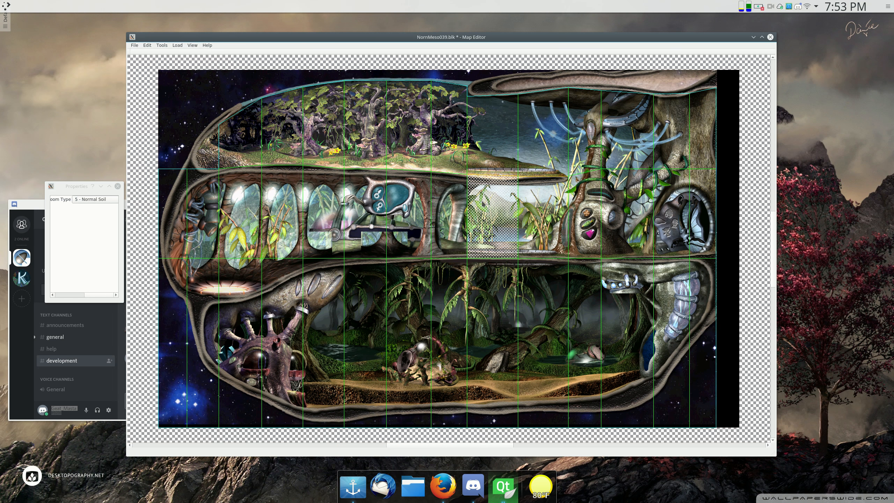
Set the permeability of the two floor segments beneath the middle deck's bright opening to 50.
{"action": "left_click", "coordinate": [538, 262]}
{"action": "left_click", "coordinate": [507, 261]}
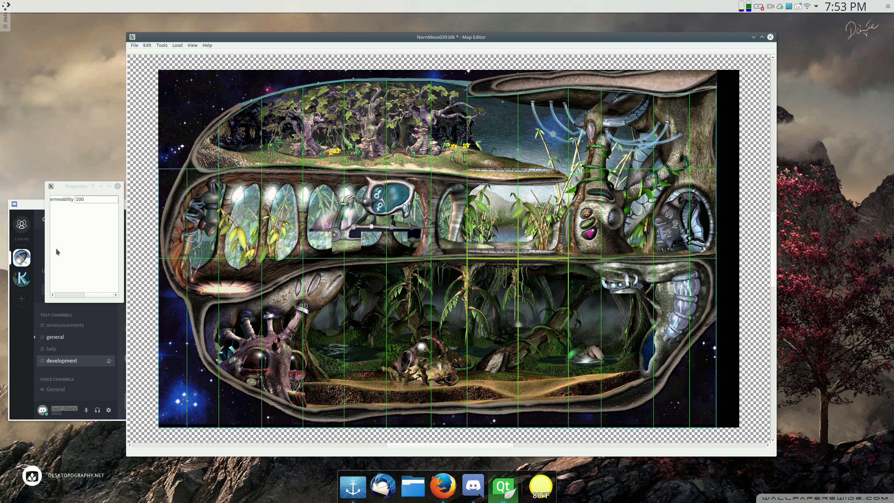
{"action": "left_click_drag", "start_coordinate": [100, 199], "coordinate": [5, 196]}
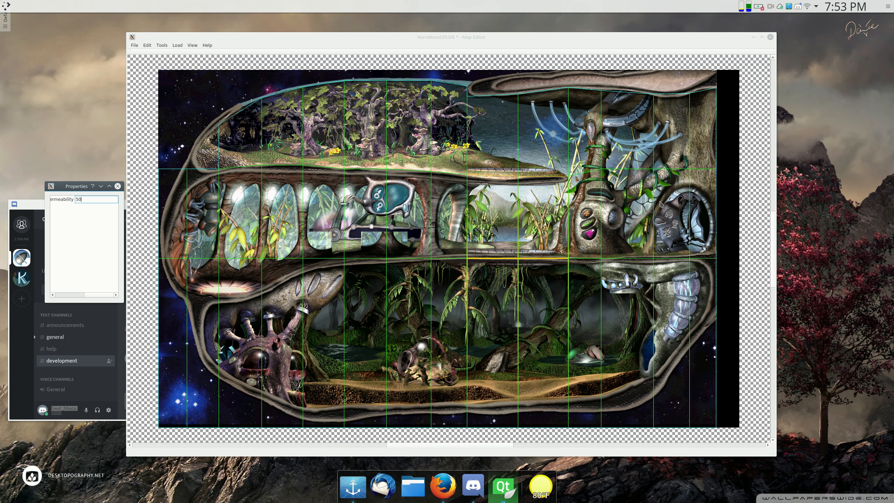
{"action": "left_click", "coordinate": [729, 199]}
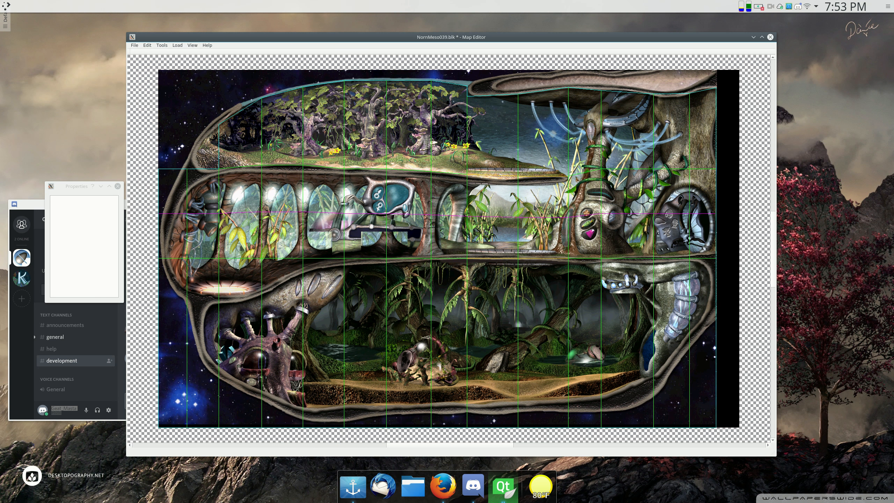
Try an extra vertical slice through the middle opening and a lowered floor line at the upper deck's right end.
{"action": "left_click", "coordinate": [538, 189]}
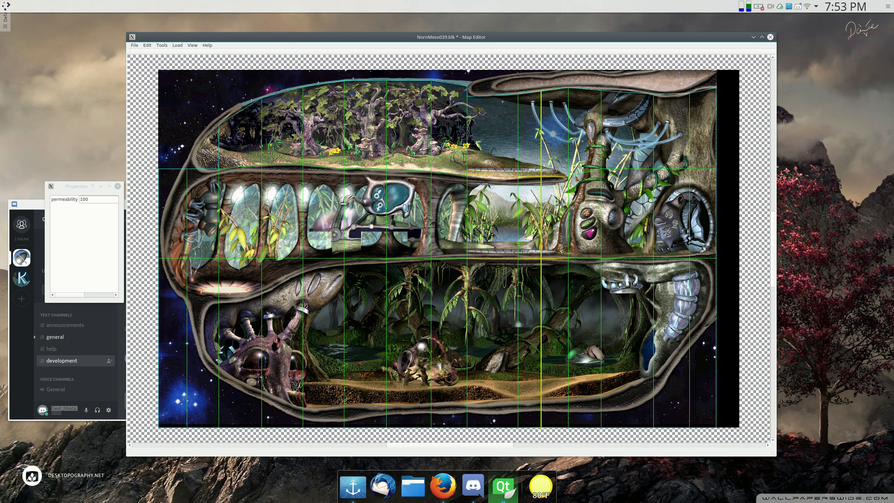
{"action": "left_click", "coordinate": [530, 278]}
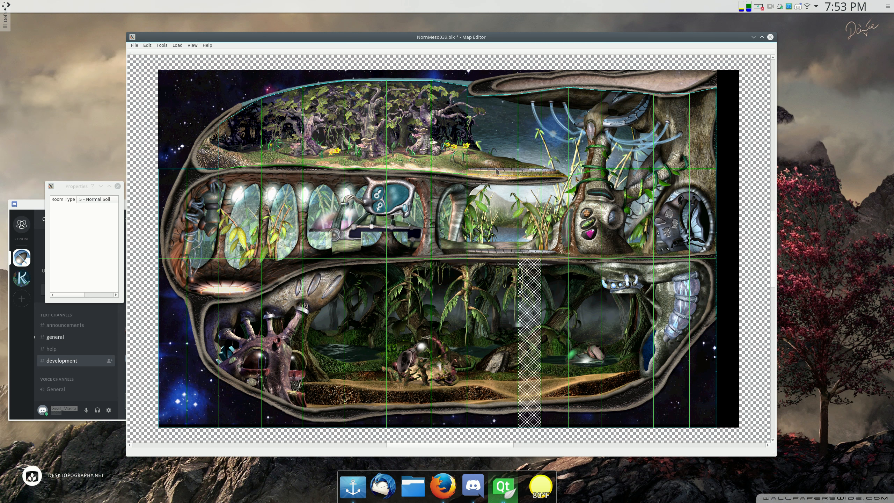
{"action": "left_click", "coordinate": [551, 180]}
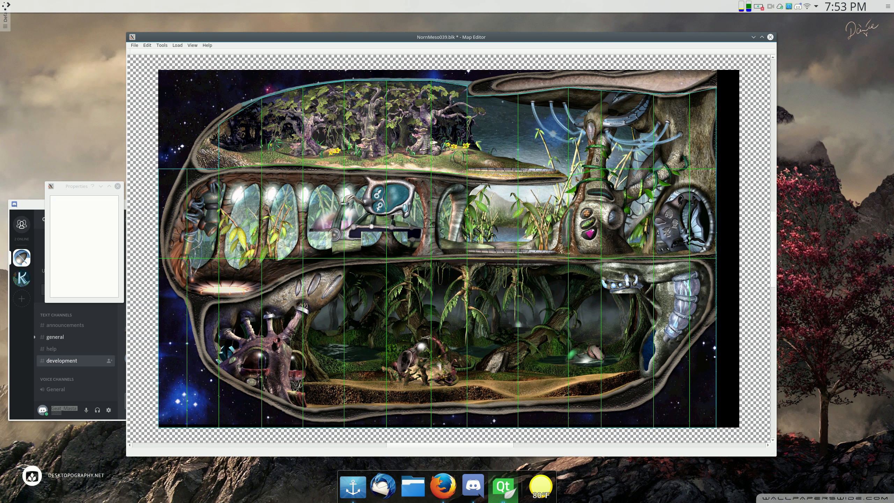
{"action": "left_click_drag", "start_coordinate": [595, 157], "coordinate": [672, 202]}
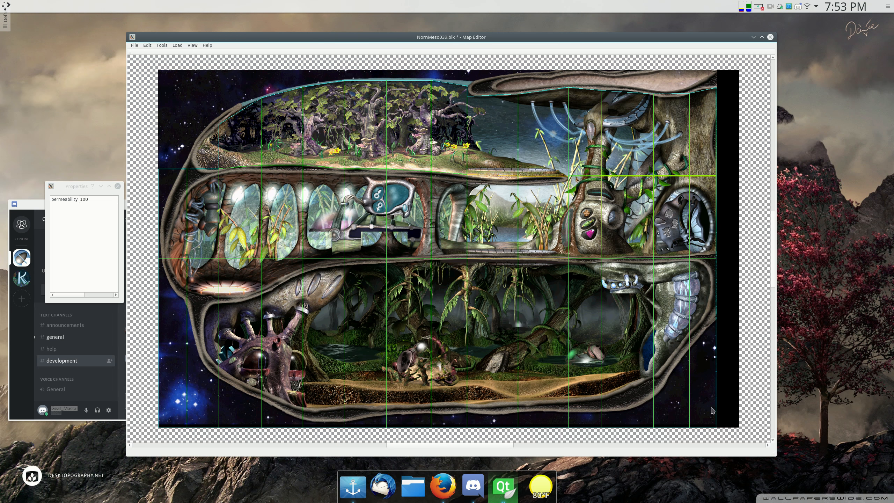
Delete the lower deck's rightmost room and its two leftmost rooms outside the hull.
{"action": "left_click", "coordinate": [706, 330]}
{"action": "key", "text": "Delete"}
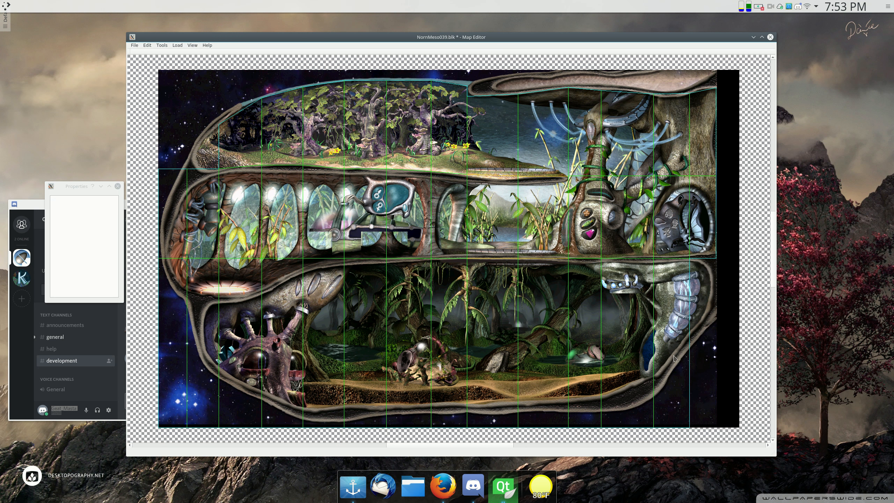
{"action": "left_click", "coordinate": [672, 362]}
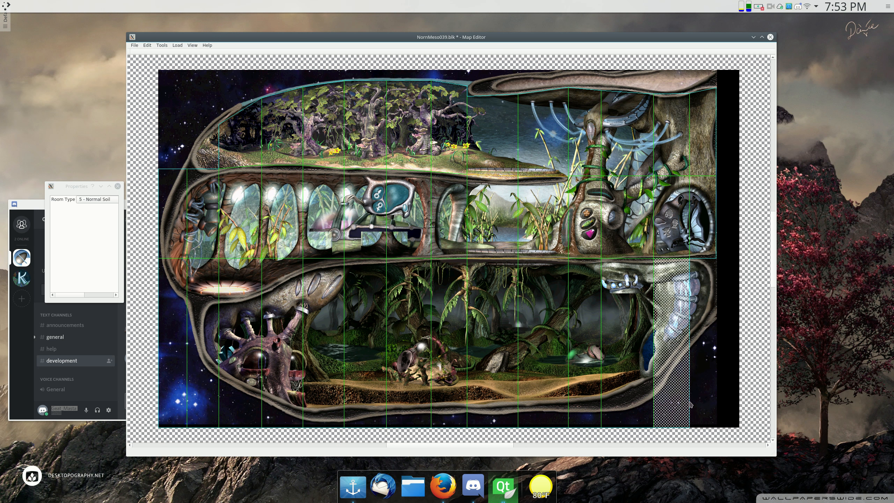
{"action": "left_click", "coordinate": [198, 331]}
{"action": "left_click", "coordinate": [180, 332], "text": "ctrl"}
{"action": "key", "text": "Delete"}
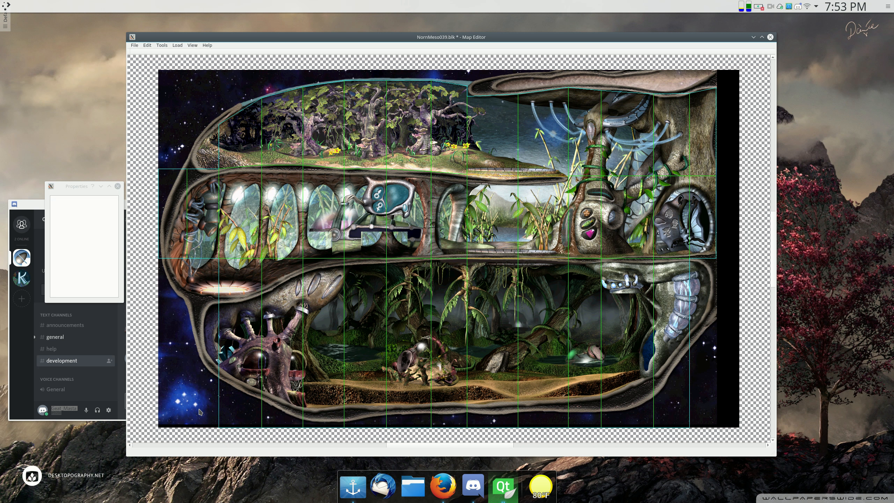
Select the lower deck's entire bottom edge and raise it to the hull level at the deck's left end.
{"action": "left_click_drag", "start_coordinate": [199, 408], "coordinate": [730, 428]}
{"action": "left_click_drag", "start_coordinate": [575, 449], "coordinate": [581, 389]}
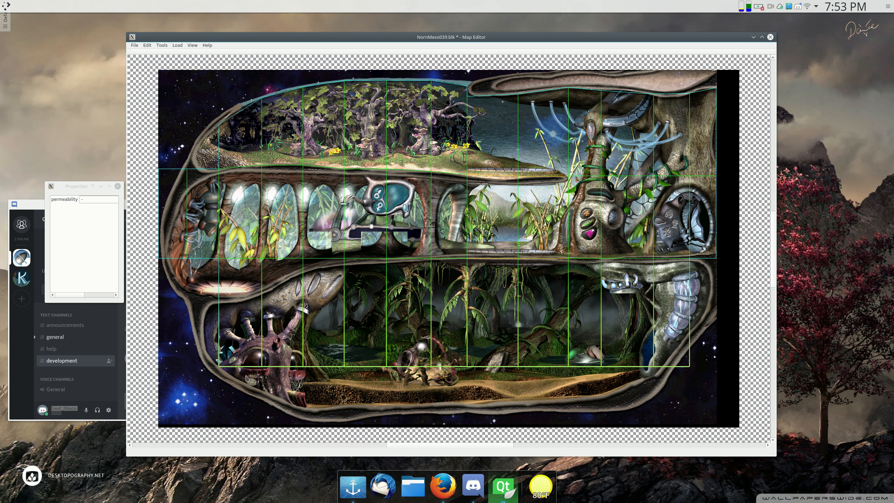
{"action": "left_click_drag", "start_coordinate": [701, 352], "coordinate": [699, 368]}
Move the lower deck's bottom edge, from right of the purple creature onward, down to the bottom of the hull.
{"action": "left_click_drag", "start_coordinate": [294, 404], "coordinate": [730, 367]}
{"action": "left_click_drag", "start_coordinate": [487, 372], "coordinate": [489, 393]}
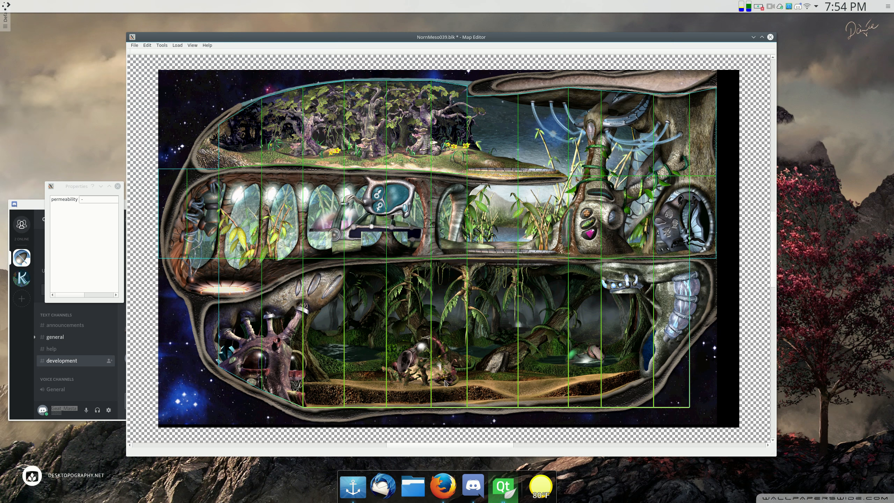
{"action": "left_click_drag", "start_coordinate": [609, 402], "coordinate": [609, 400]}
{"action": "left_click", "coordinate": [371, 422]}
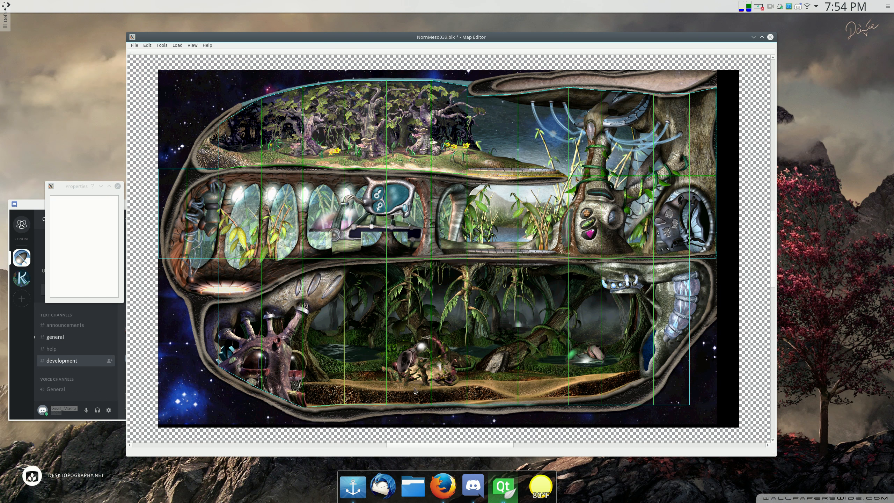
Raise the lower deck's bottom edge in small stages from the middle toward the right, following the sandy floor's hull line.
{"action": "left_click", "coordinate": [711, 428]}
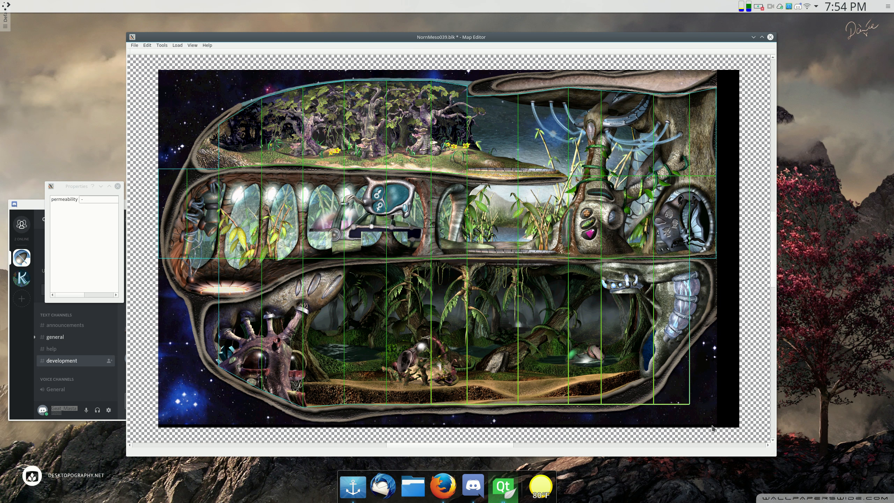
{"action": "left_click_drag", "start_coordinate": [451, 413], "coordinate": [747, 375]}
{"action": "left_click_drag", "start_coordinate": [694, 399], "coordinate": [695, 397]}
{"action": "left_click_drag", "start_coordinate": [515, 415], "coordinate": [720, 382]}
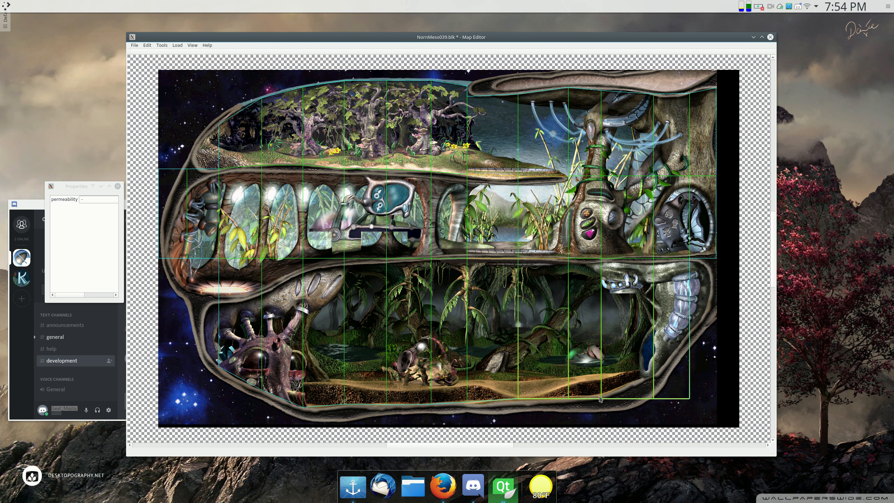
{"action": "left_click_drag", "start_coordinate": [562, 407], "coordinate": [718, 378]}
{"action": "key", "text": "Up"}
{"action": "key", "text": "Up"}
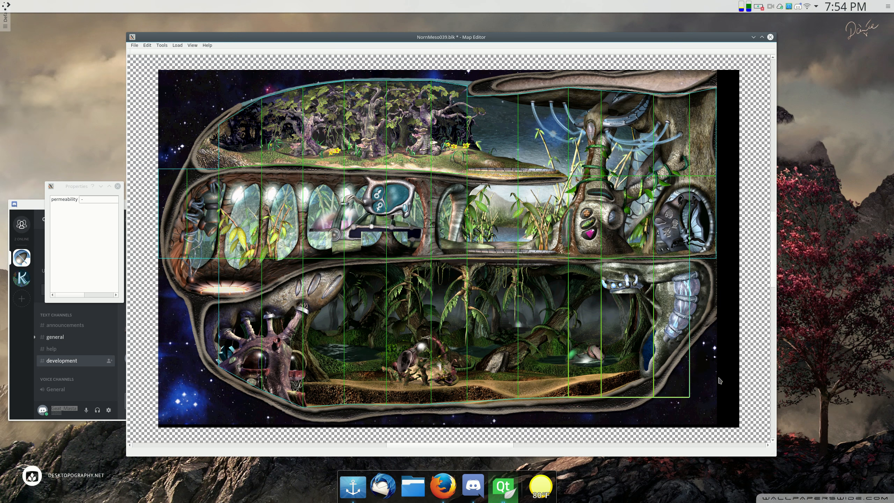
Raise the bottom corners of the lower deck's last rooms on the right, bringing the end room up to the hull's bend.
{"action": "left_click_drag", "start_coordinate": [574, 381], "coordinate": [714, 423]}
{"action": "key", "text": "Up"}
{"action": "key", "text": "Up"}
{"action": "key", "text": "Up"}
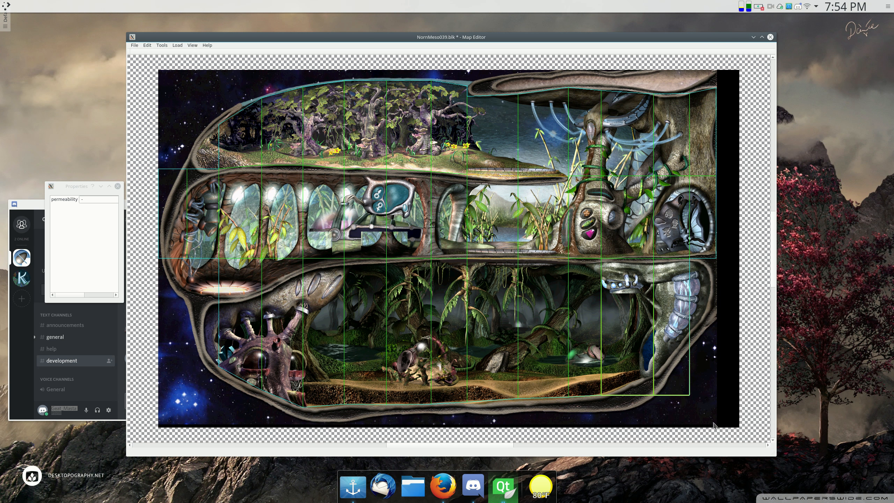
{"action": "left_click_drag", "start_coordinate": [657, 397], "coordinate": [765, 429]}
{"action": "left_click_drag", "start_coordinate": [748, 427], "coordinate": [748, 405]}
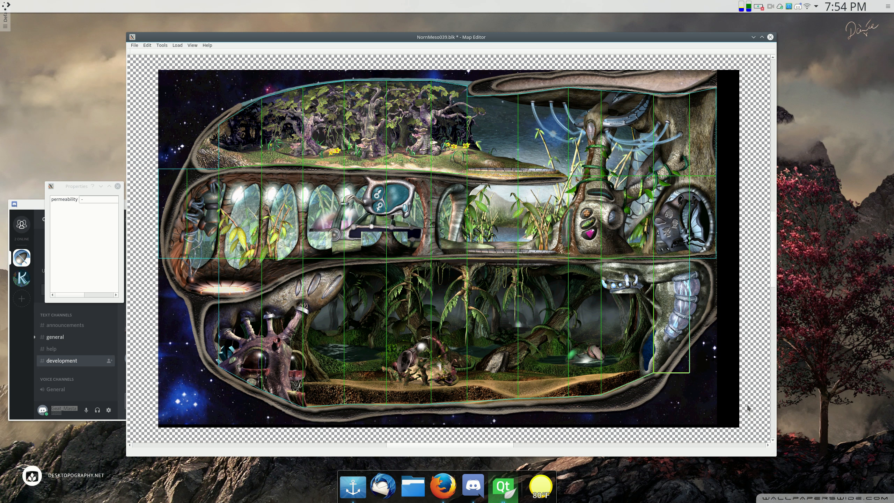
Select the lower-right corner of the lower deck's end room and raise it along the hull's slanted wall.
{"action": "left_click_drag", "start_coordinate": [670, 341], "coordinate": [707, 394]}
{"action": "left_click_drag", "start_coordinate": [706, 394], "coordinate": [705, 353]}
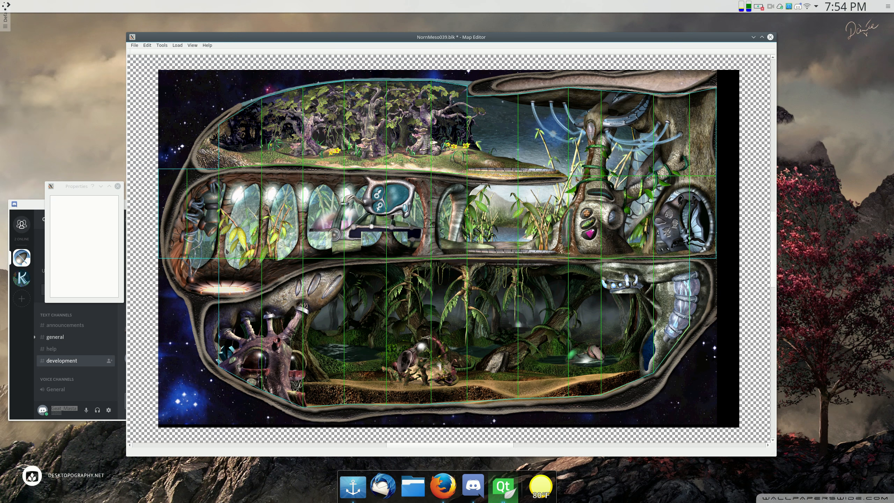
Lower the left part of the boundary between the middle and lower decks so it follows the curved floor below the oval windows.
{"action": "left_click_drag", "start_coordinate": [197, 250], "coordinate": [273, 283]}
{"action": "key", "text": "g"}
{"action": "left_click", "coordinate": [273, 310]}
{"action": "left_click_drag", "start_coordinate": [279, 240], "coordinate": [309, 273]}
{"action": "key", "text": "g"}
{"action": "left_click", "coordinate": [310, 282]}
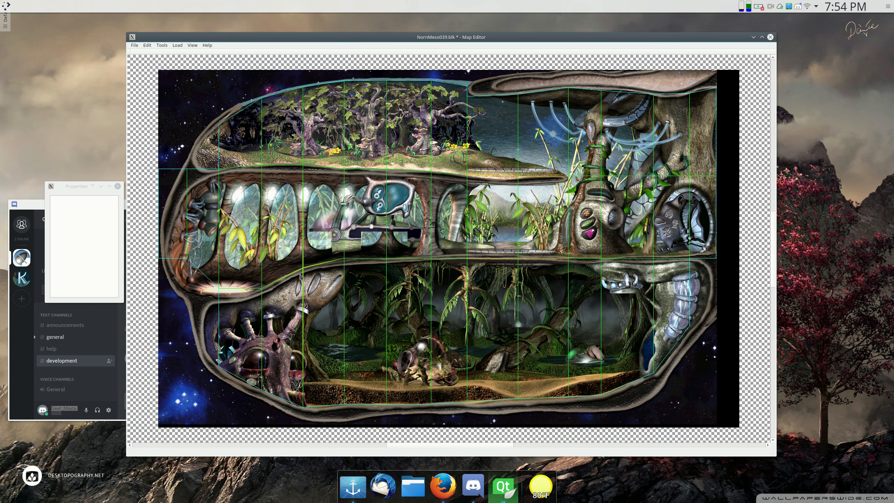
Move the leftmost points of the middle deck's bottom edge down to the hull floor around the glowing vent.
{"action": "left_click_drag", "start_coordinate": [199, 271], "coordinate": [225, 299]}
{"action": "key", "text": "g"}
{"action": "key", "text": "g"}
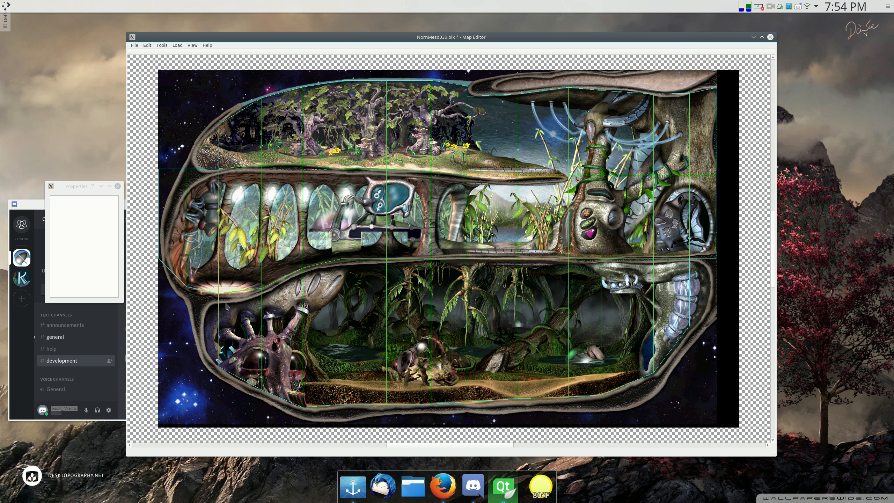
{"action": "left_click_drag", "start_coordinate": [181, 280], "coordinate": [194, 298]}
{"action": "key", "text": "g"}
{"action": "left_click", "coordinate": [194, 298]}
Move the middle deck's left end inward to the hull and lower its upper corner to match the curved wall.
{"action": "left_click_drag", "start_coordinate": [163, 157], "coordinate": [121, 324]}
{"action": "key", "text": "g"}
{"action": "left_click", "coordinate": [183, 260]}
{"action": "left_click_drag", "start_coordinate": [156, 170], "coordinate": [175, 191]}
{"action": "left_click_drag", "start_coordinate": [163, 154], "coordinate": [193, 207]}
{"action": "key", "text": "g"}
{"action": "left_click", "coordinate": [191, 232]}
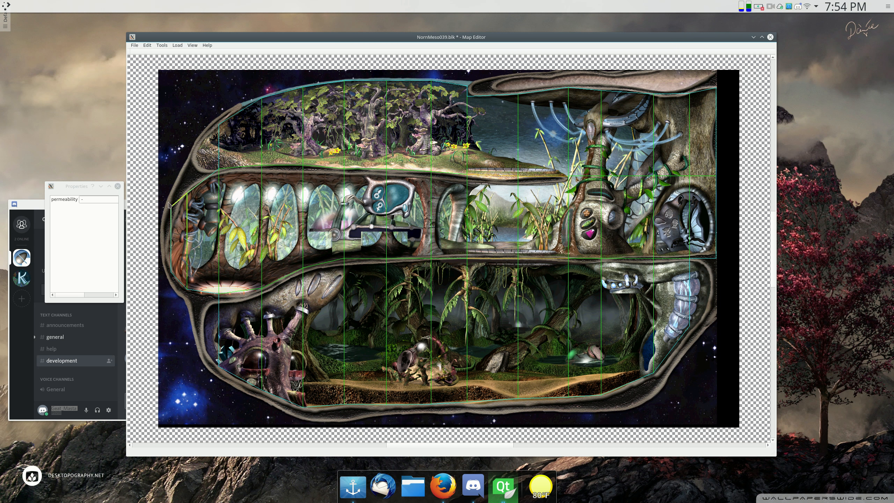
Delete the middle deck's leftmost end section and extrude the end outward to the hull again.
{"action": "left_click_drag", "start_coordinate": [185, 182], "coordinate": [205, 301]}
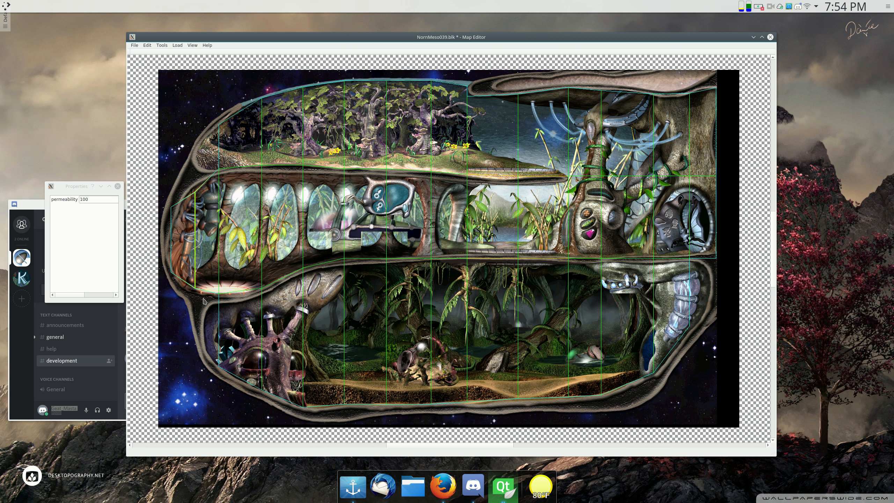
{"action": "left_click", "coordinate": [202, 307]}
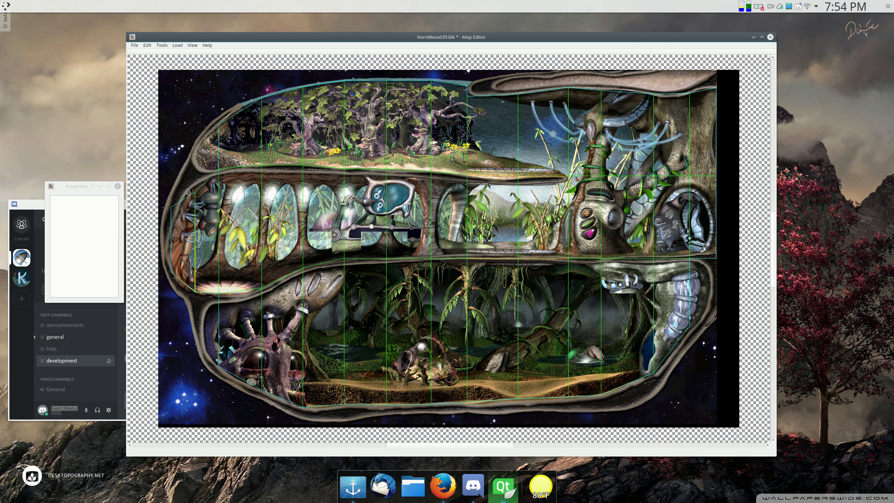
{"action": "left_click_drag", "start_coordinate": [165, 189], "coordinate": [178, 292]}
{"action": "key", "text": "Delete"}
{"action": "key", "text": "e"}
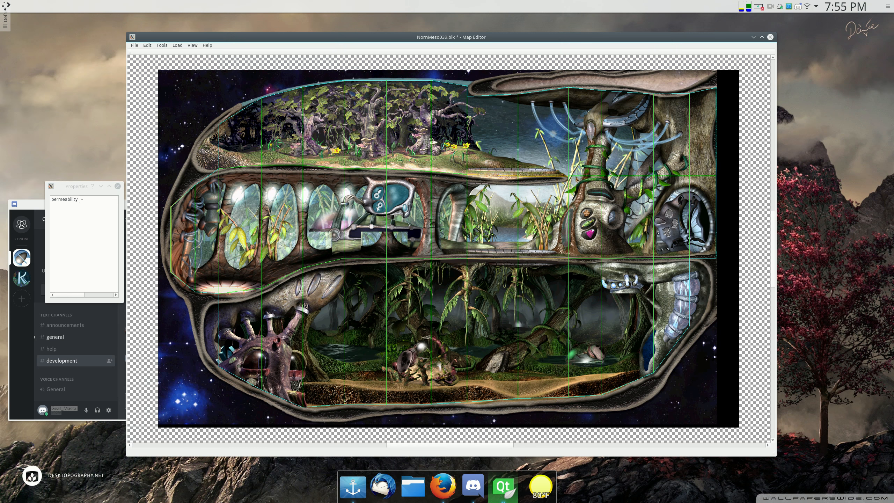
Select the middle deck's rooms from the left end to the large window and lower their ceiling slightly, separating it from the upper deck's floor.
{"action": "left_click", "coordinate": [193, 220]}
{"action": "left_click", "coordinate": [182, 222]}
{"action": "left_click", "coordinate": [203, 220], "text": "ctrl"}
{"action": "left_click", "coordinate": [268, 216], "text": "ctrl"}
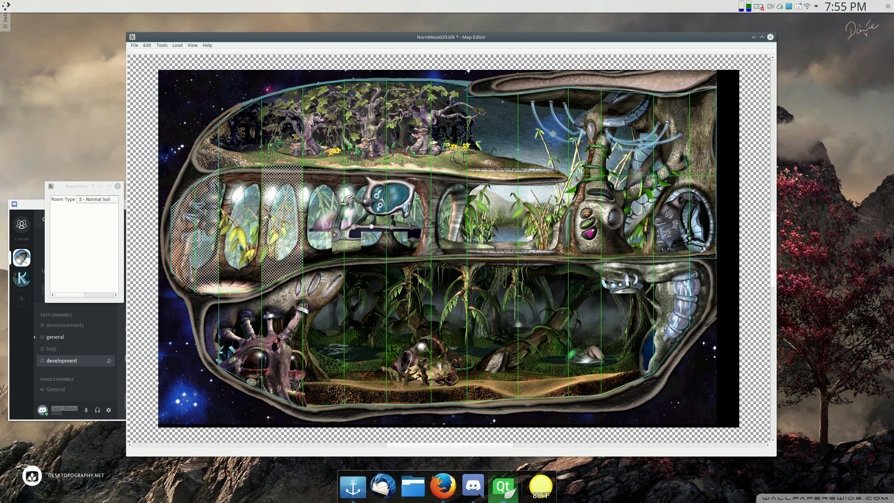
{"action": "left_click", "coordinate": [255, 219], "text": "ctrl"}
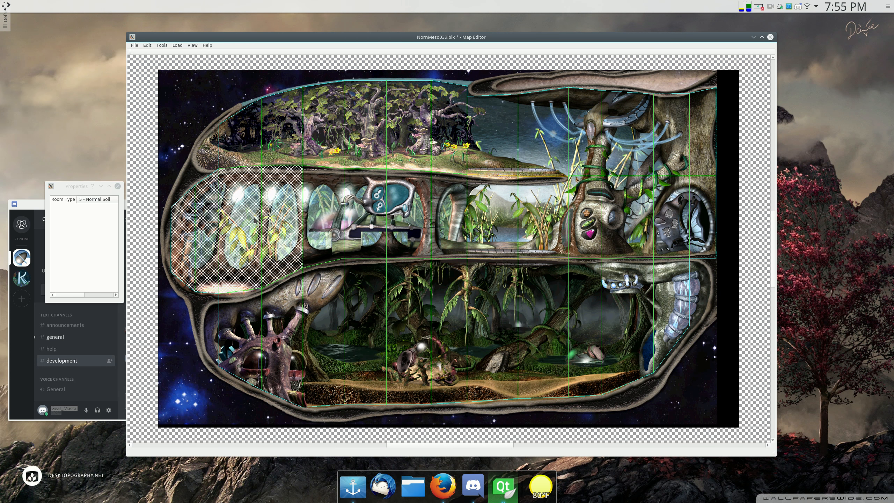
{"action": "left_click", "coordinate": [312, 216], "text": "ctrl"}
{"action": "left_click", "coordinate": [354, 216], "text": "ctrl"}
{"action": "left_click", "coordinate": [394, 216], "text": "ctrl"}
{"action": "left_click", "coordinate": [438, 214], "text": "ctrl"}
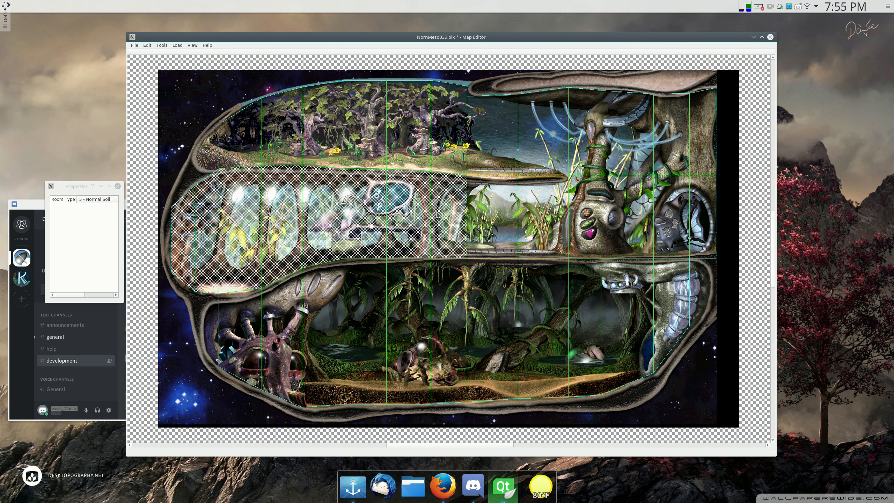
{"action": "left_click_drag", "start_coordinate": [203, 156], "coordinate": [470, 196]}
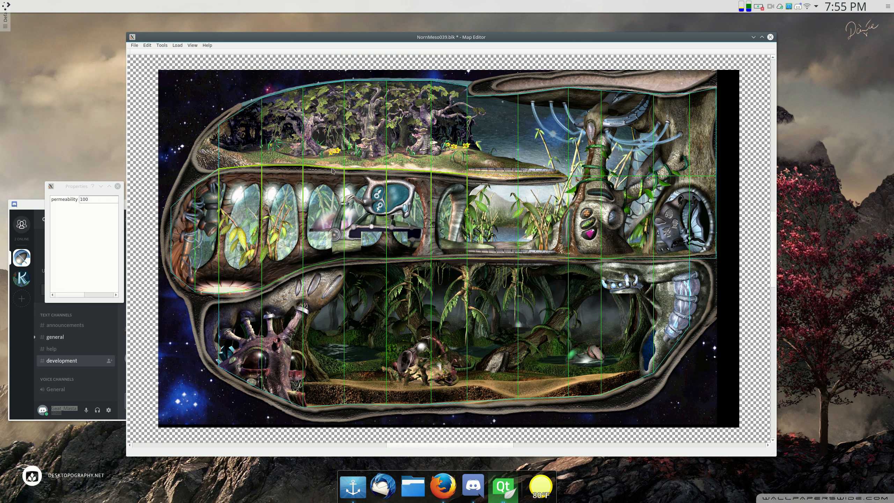
{"action": "left_click_drag", "start_coordinate": [311, 153], "coordinate": [313, 160]}
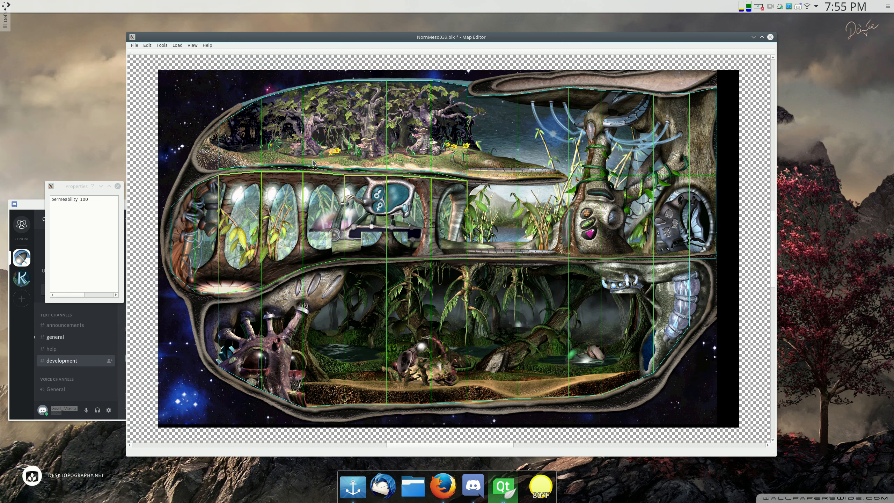
{"action": "mouse_move", "coordinate": [313, 162]}
{"action": "left_mouse_down"}
{"action": "mouse_move", "coordinate": [310, 177]}
{"action": "mouse_move", "coordinate": [325, 161]}
{"action": "left_mouse_up"}
{"action": "left_click", "coordinate": [203, 170]}
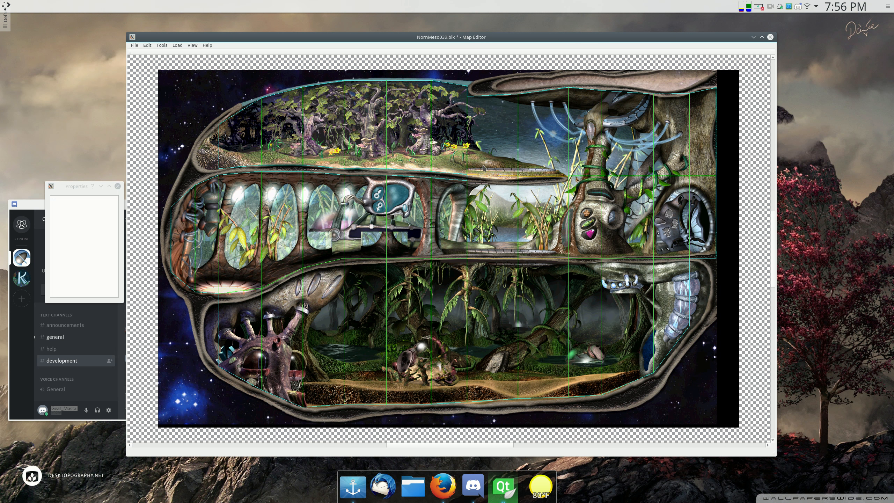
Adjust the boundary between the upper and middle decks from the ledge above the large window to the hull's right end.
{"action": "left_click", "coordinate": [491, 177]}
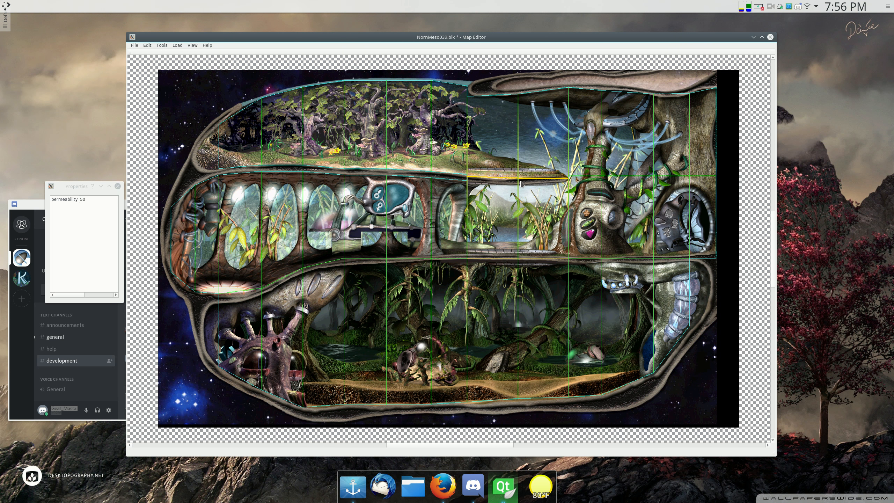
{"action": "left_click_drag", "start_coordinate": [461, 170], "coordinate": [547, 181]}
{"action": "left_click_drag", "start_coordinate": [709, 174], "coordinate": [736, 182]}
{"action": "left_click_drag", "start_coordinate": [560, 185], "coordinate": [563, 191]}
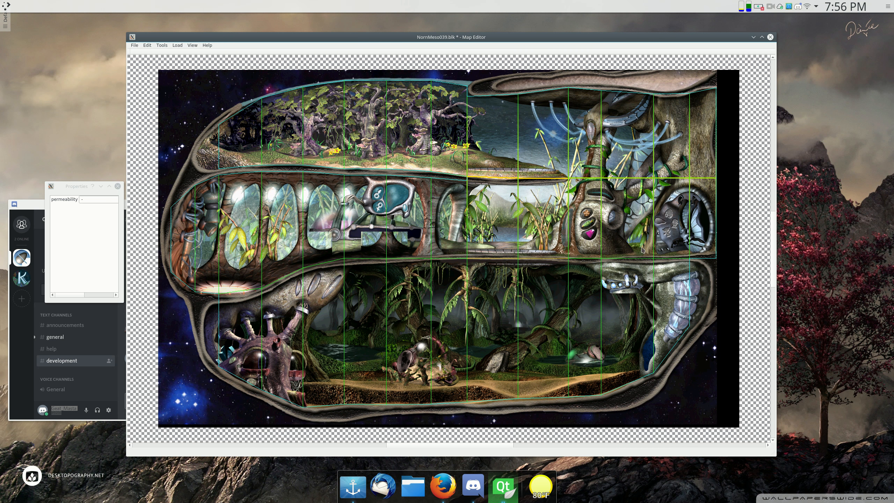
Select the lower deck's six left rooms and lower their ceiling slightly, separating it from the middle deck's floor.
{"action": "left_click", "coordinate": [230, 326]}
{"action": "left_click", "coordinate": [285, 302], "text": "shift"}
{"action": "left_click", "coordinate": [334, 298], "text": "shift"}
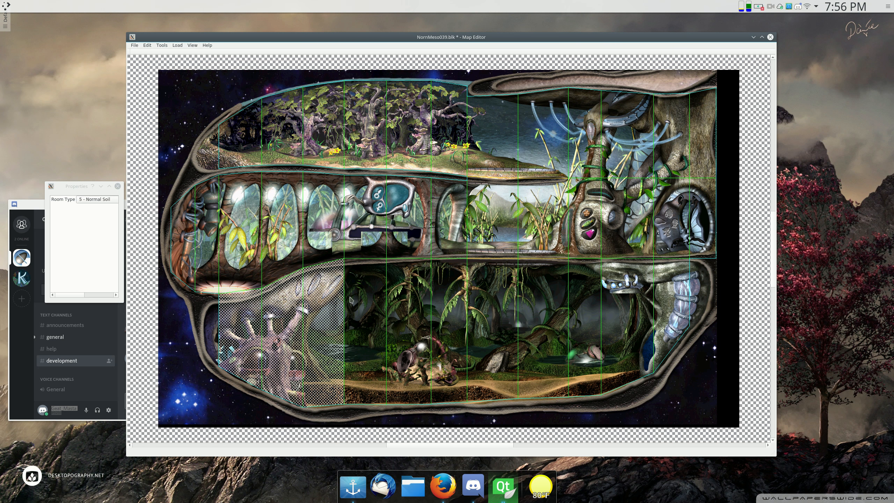
{"action": "left_click", "coordinate": [370, 297], "text": "shift"}
{"action": "left_click", "coordinate": [414, 296], "text": "shift"}
{"action": "left_click", "coordinate": [439, 297], "text": "shift"}
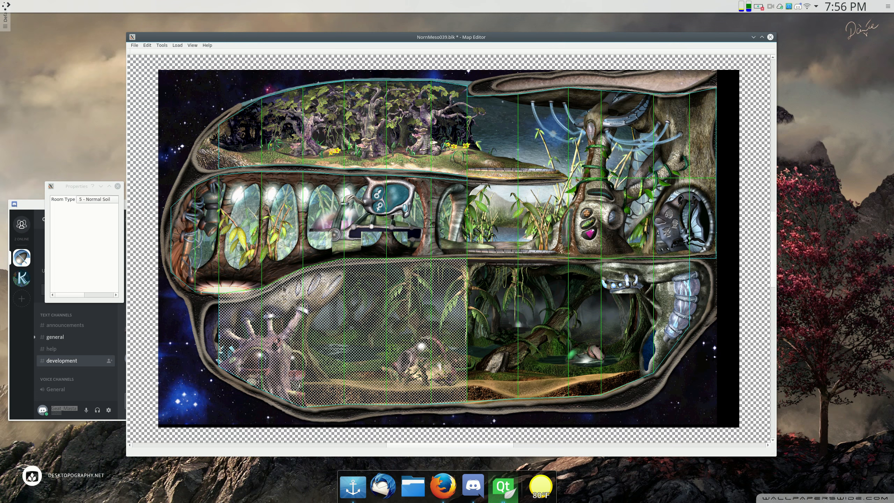
{"action": "mouse_move", "coordinate": [207, 221]}
{"action": "left_mouse_down"}
{"action": "mouse_move", "coordinate": [281, 271]}
{"action": "mouse_move", "coordinate": [477, 330]}
{"action": "left_mouse_up"}
{"action": "left_click_drag", "start_coordinate": [359, 286], "coordinate": [358, 288]}
Select the lower deck's ceiling points below the large window and shift them slightly downward.
{"action": "left_click_drag", "start_coordinate": [409, 233], "coordinate": [564, 257]}
{"action": "left_click_drag", "start_coordinate": [440, 255], "coordinate": [435, 261]}
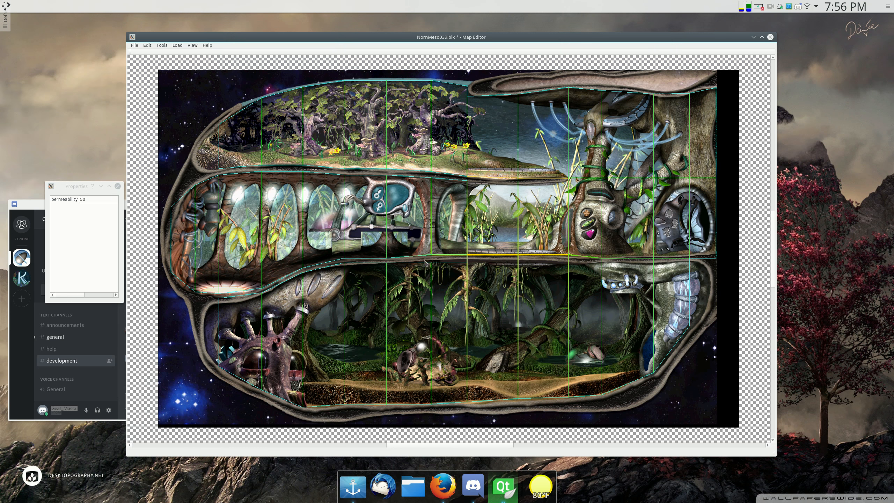
{"action": "left_click", "coordinate": [474, 278]}
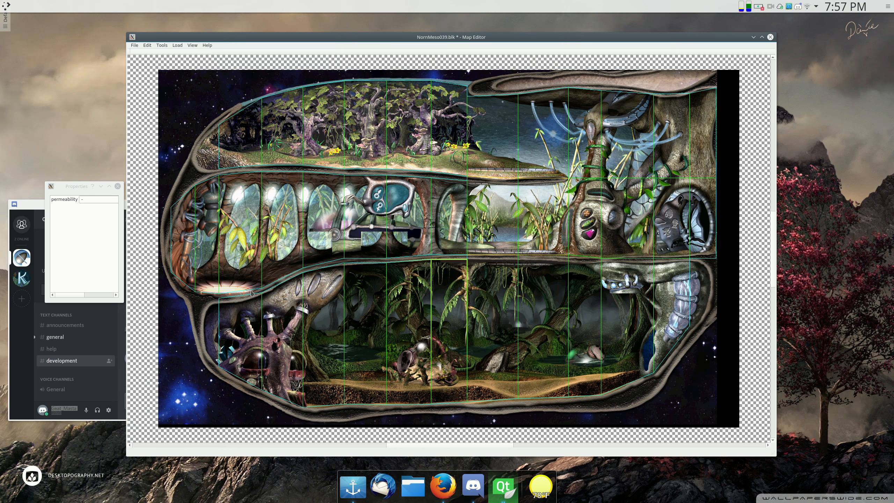
{"action": "left_click_drag", "start_coordinate": [222, 303], "coordinate": [264, 304]}
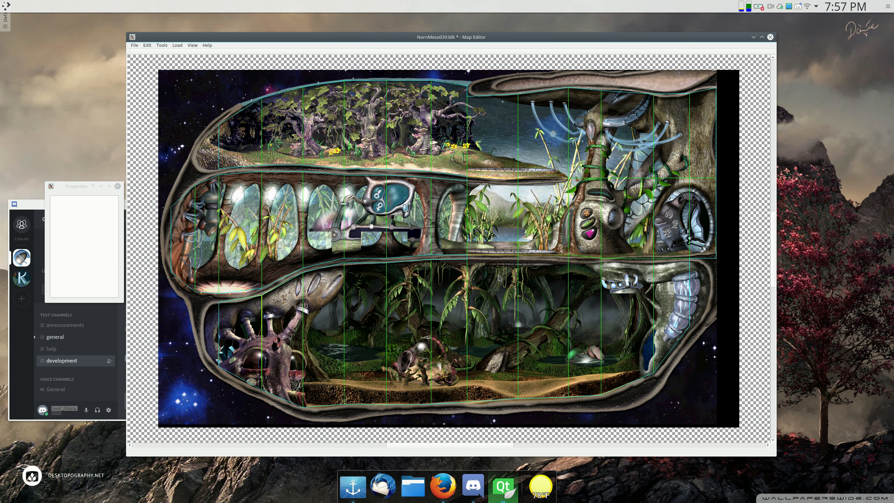
Try to extrude new rooms outward from the outer edges at the decks' left and right ends.
{"action": "left_click_drag", "start_coordinate": [210, 299], "coordinate": [242, 400]}
{"action": "key", "text": "e"}
{"action": "key", "text": "Escape"}
{"action": "mouse_move", "coordinate": [163, 102]}
{"action": "left_mouse_down"}
{"action": "mouse_move", "coordinate": [260, 371]}
{"action": "mouse_move", "coordinate": [253, 433]}
{"action": "mouse_move", "coordinate": [227, 429]}
{"action": "left_mouse_up"}
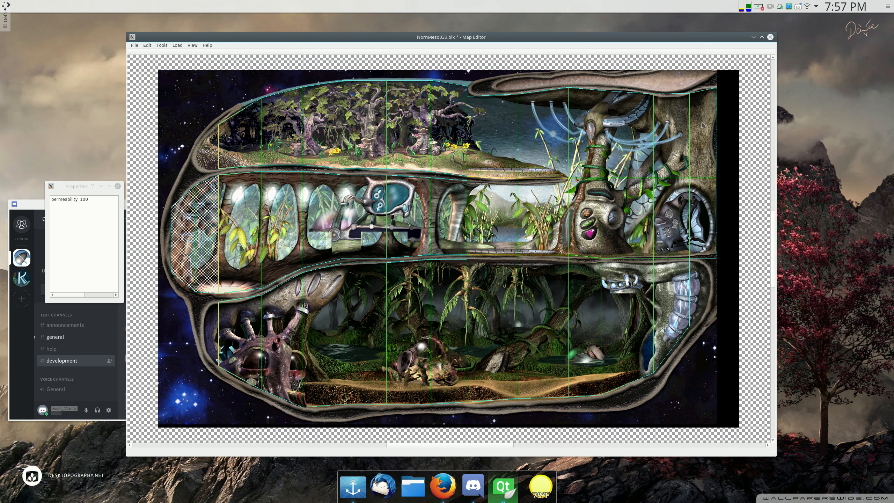
{"action": "left_click_drag", "start_coordinate": [704, 88], "coordinate": [730, 347]}
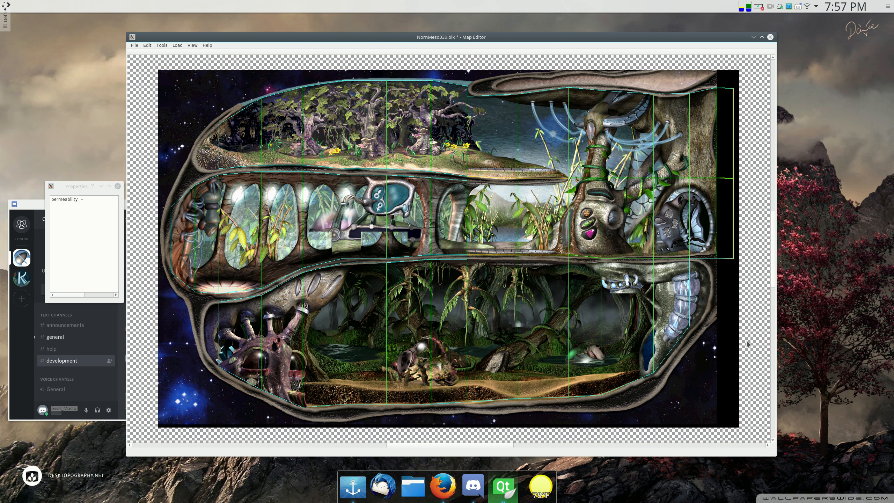
{"action": "key", "text": "Escape"}
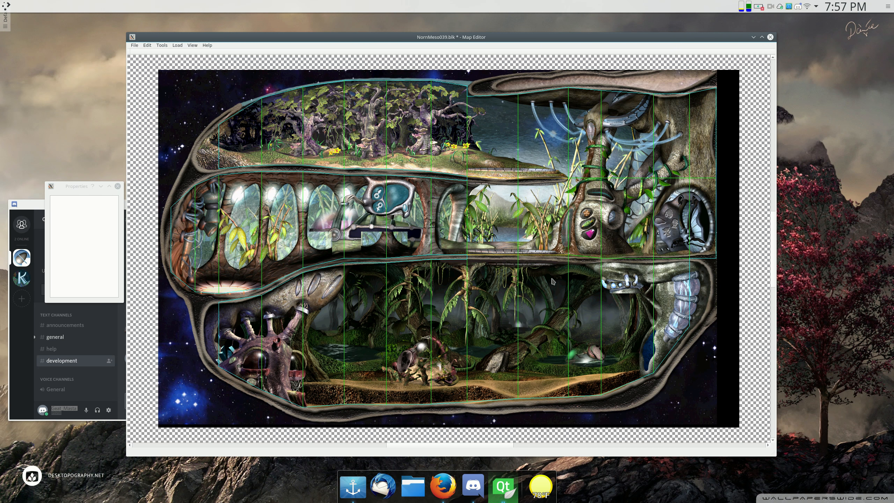
Select the lower deck's three right-hand rooms and lower their ceiling slightly, separating it from the middle deck's floor.
{"action": "left_click", "coordinate": [584, 259]}
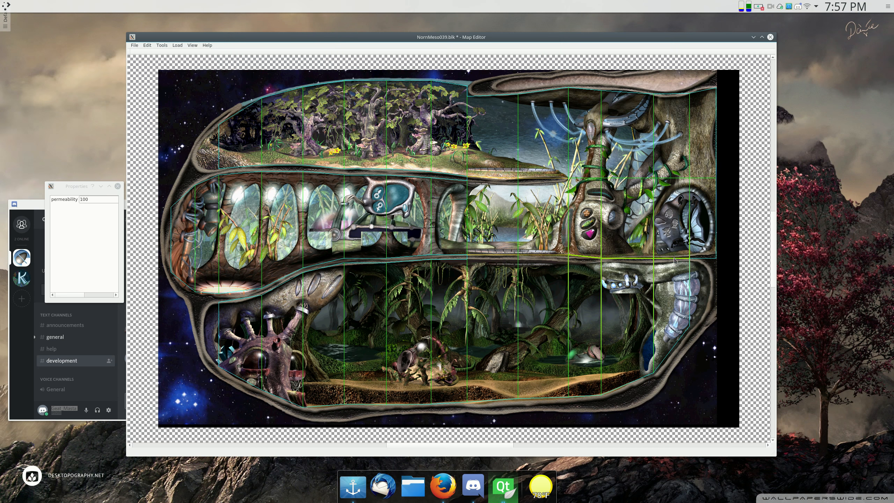
{"action": "left_click_drag", "start_coordinate": [560, 251], "coordinate": [720, 461]}
{"action": "left_click_drag", "start_coordinate": [629, 317], "coordinate": [628, 314]}
{"action": "left_click_drag", "start_coordinate": [558, 248], "coordinate": [699, 269]}
{"action": "left_click", "coordinate": [586, 292]}
{"action": "left_click", "coordinate": [627, 293]}
{"action": "left_click", "coordinate": [622, 296]}
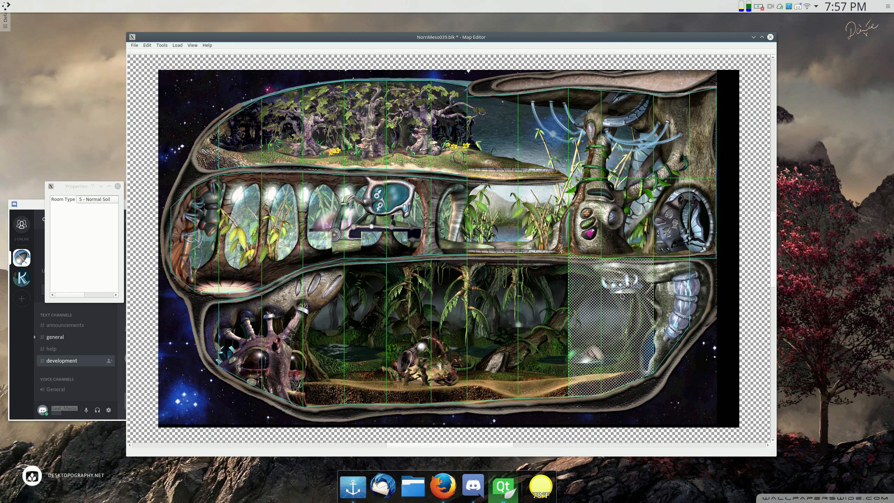
{"action": "left_click", "coordinate": [672, 288], "text": "shift"}
{"action": "left_click_drag", "start_coordinate": [553, 233], "coordinate": [712, 293]}
{"action": "mouse_move", "coordinate": [633, 274]}
{"action": "left_mouse_down"}
{"action": "mouse_move", "coordinate": [634, 283]}
{"action": "mouse_move", "coordinate": [623, 279]}
{"action": "left_mouse_up"}
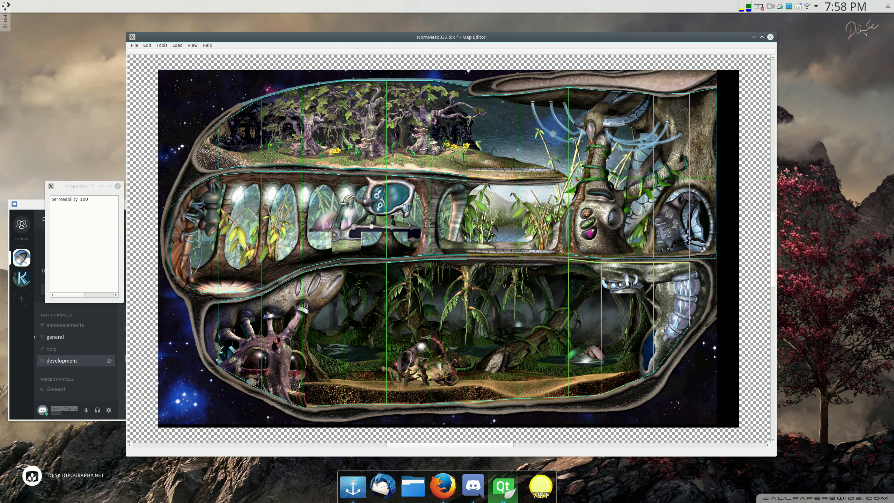
Slice the rooms of the lower, middle and upper decks lengthwise with one horizontal cut through each deck.
{"action": "key", "text": "ctrl+r"}
{"action": "left_click", "coordinate": [438, 336]}
{"action": "left_click", "coordinate": [418, 227]}
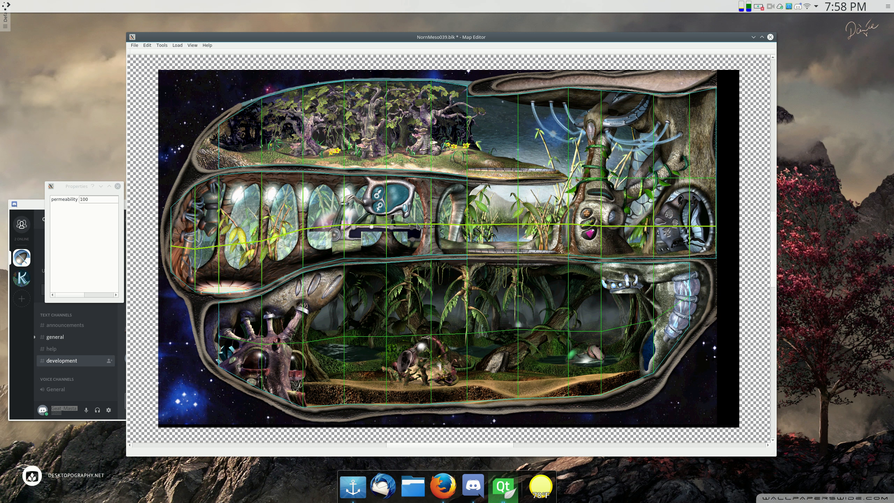
{"action": "left_click", "coordinate": [421, 128]}
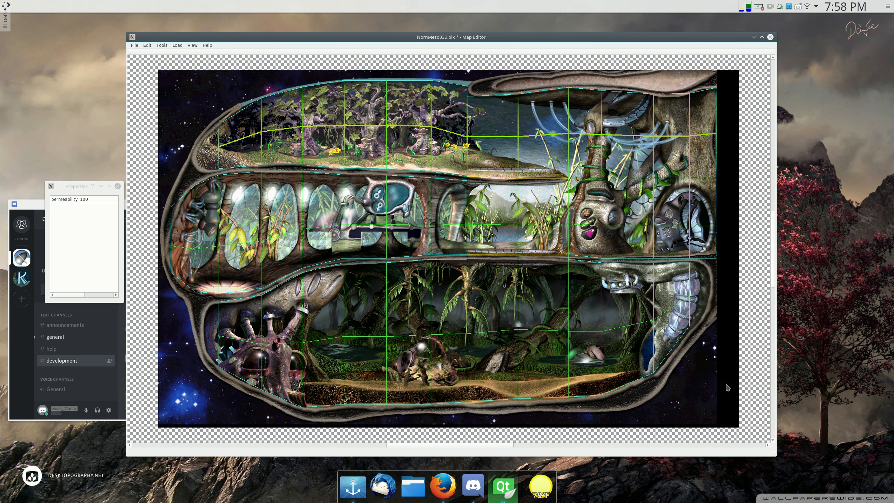
Save the map as a Kreatures Background (*.bak) file named NornMeso039.
{"action": "left_click", "coordinate": [135, 45]}
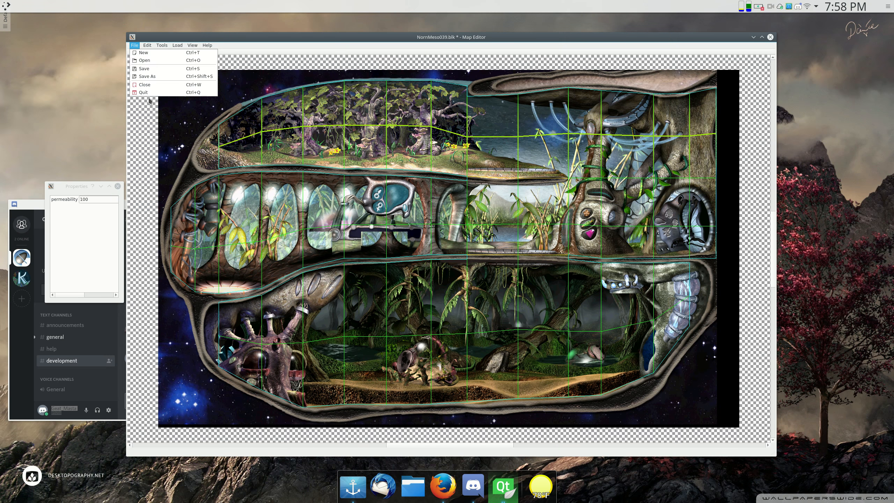
{"action": "left_click", "coordinate": [147, 71]}
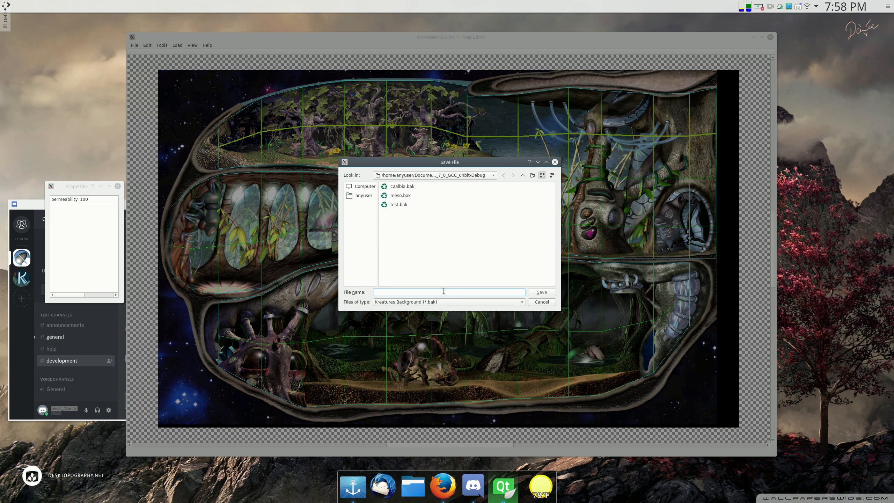
{"action": "type", "text": "NornMeso039"}
{"action": "left_click", "coordinate": [535, 295]}
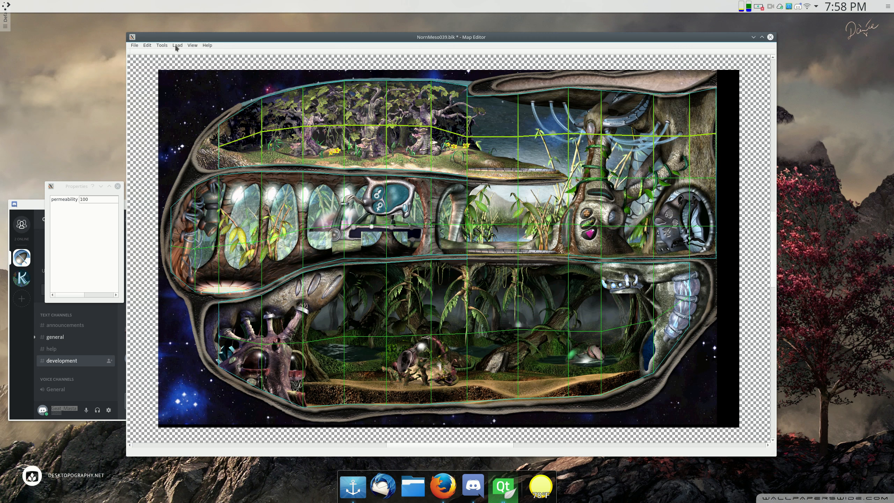
Save a copy of the map as a c2e Room Map (*.cos) over the existing meso.cos, accepting the replacement.
{"action": "left_click", "coordinate": [134, 45]}
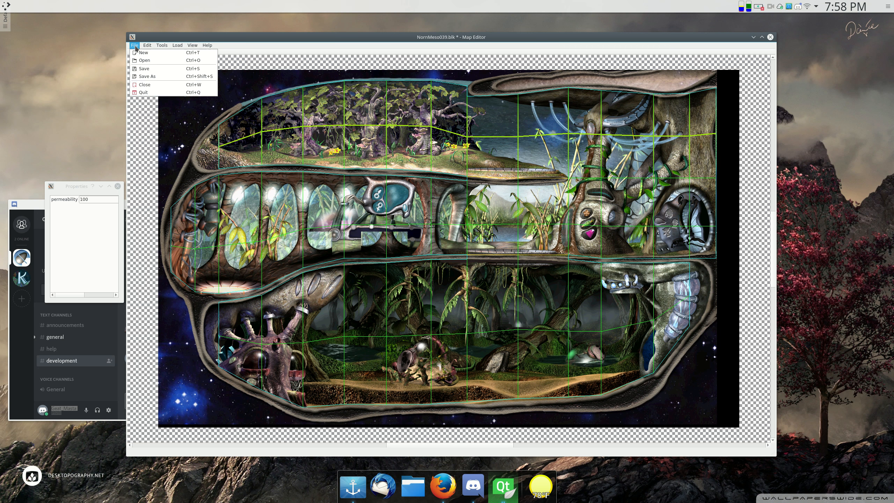
{"action": "left_click", "coordinate": [150, 78]}
{"action": "left_click", "coordinate": [404, 305]}
{"action": "left_click", "coordinate": [405, 321]}
{"action": "left_click", "coordinate": [387, 189]}
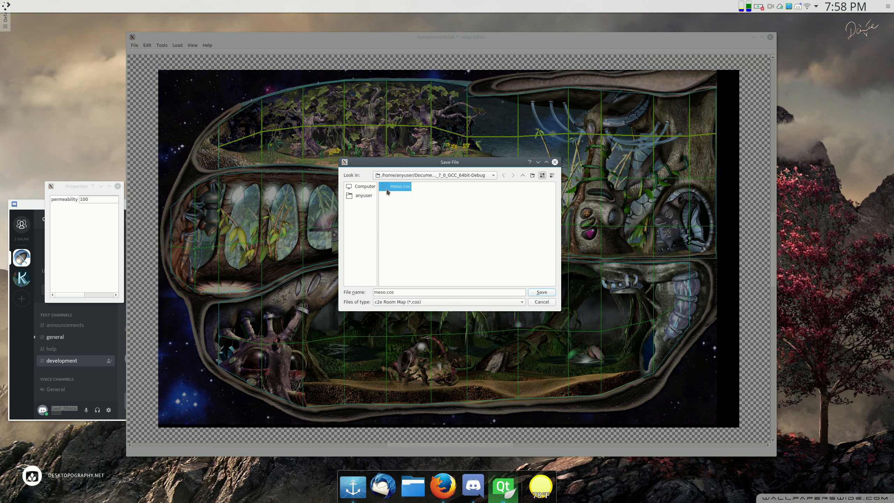
{"action": "left_click", "coordinate": [535, 293]}
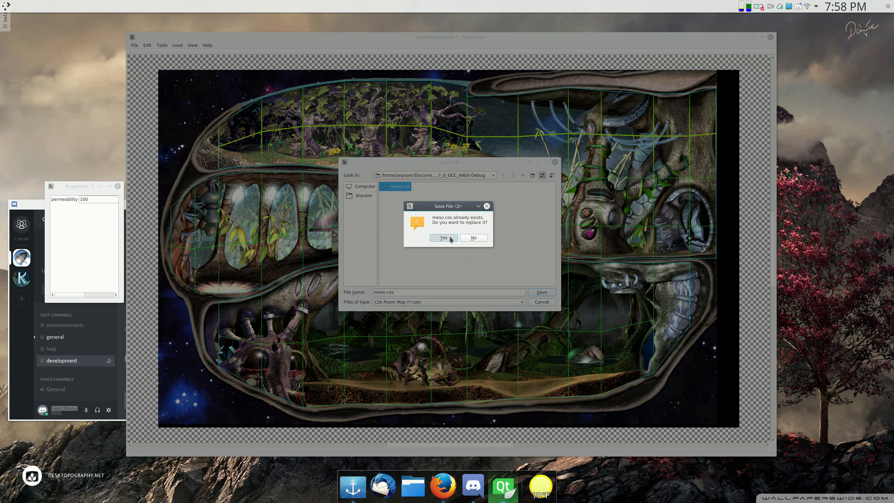
{"action": "left_click", "coordinate": [443, 238]}
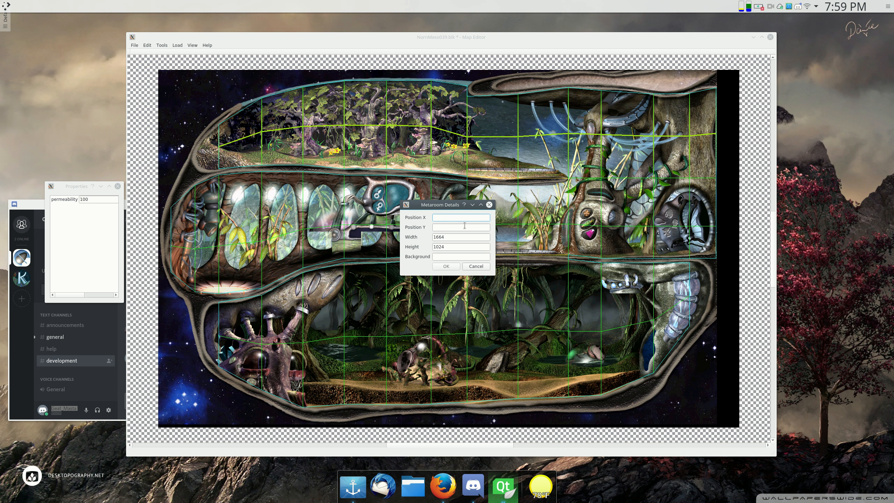
Set the metaroom's position to X 1000, Y 1000 and its background to NornMeso39, completing the c2e room map export.
{"action": "left_click", "coordinate": [457, 216]}
{"action": "left_click", "coordinate": [452, 268]}
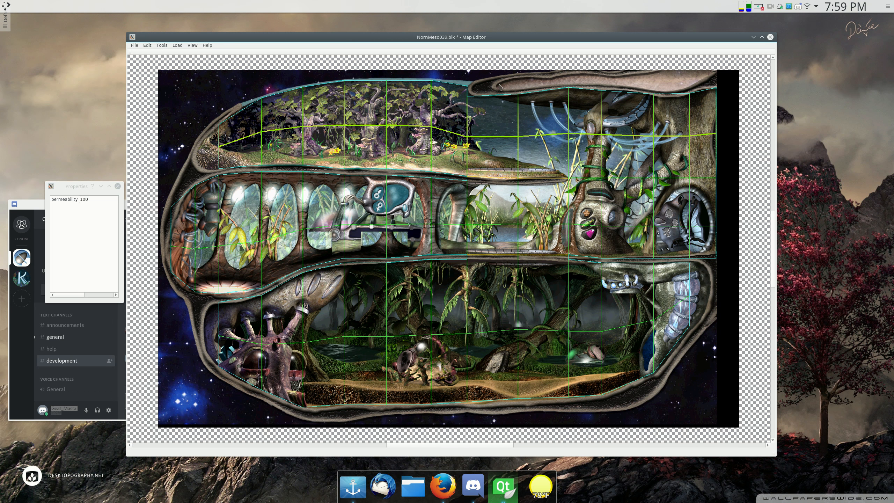
Try deleting the right-half rooms of all three decks and pasting a copy of the left-end rooms over that area.
{"action": "left_click_drag", "start_coordinate": [465, 74], "coordinate": [736, 434]}
{"action": "key", "text": "Delete"}
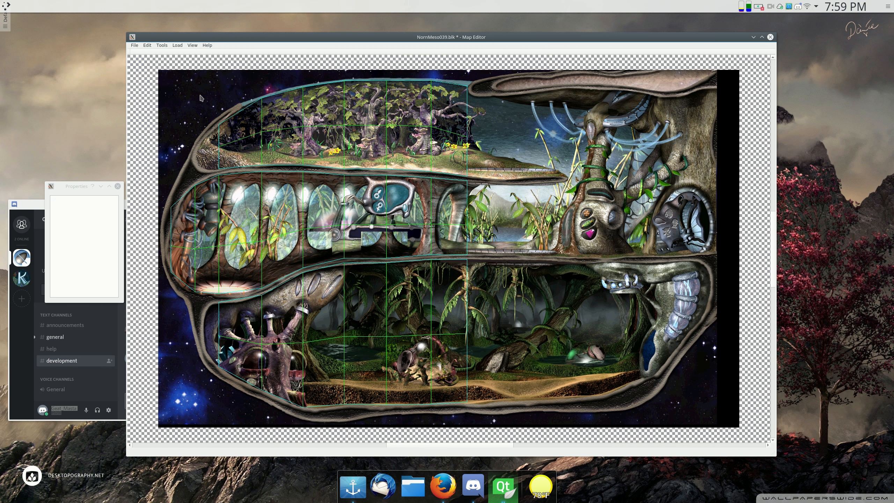
{"action": "mouse_move", "coordinate": [146, 69]}
{"action": "left_mouse_down"}
{"action": "mouse_move", "coordinate": [333, 430]}
{"action": "mouse_move", "coordinate": [317, 468]}
{"action": "left_mouse_up"}
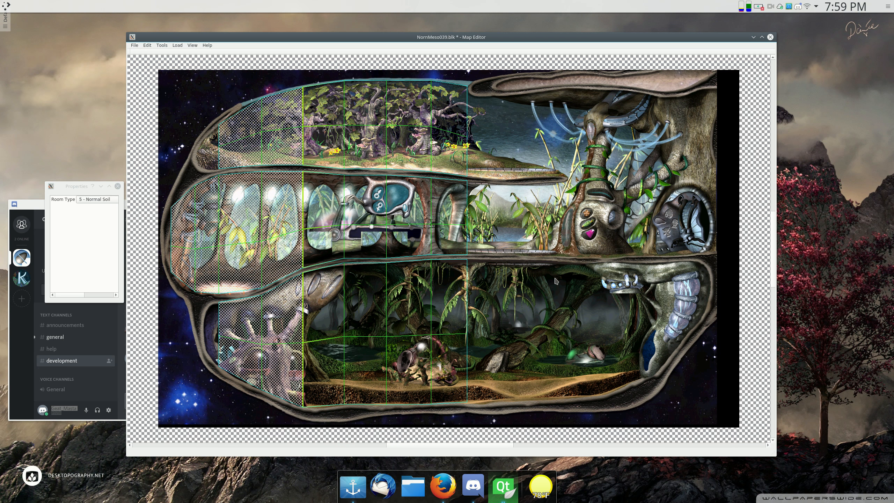
{"action": "key", "text": "ctrl+v"}
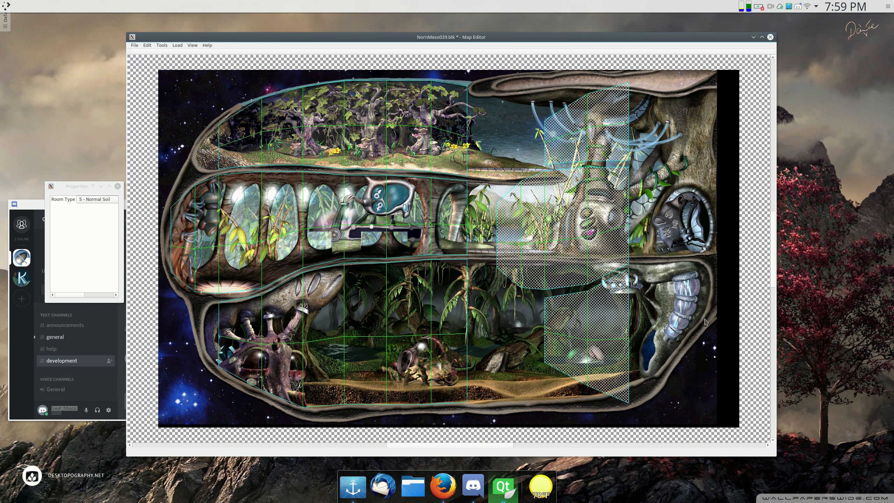
{"action": "key", "text": "Escape"}
{"action": "key", "text": "ctrl+z"}
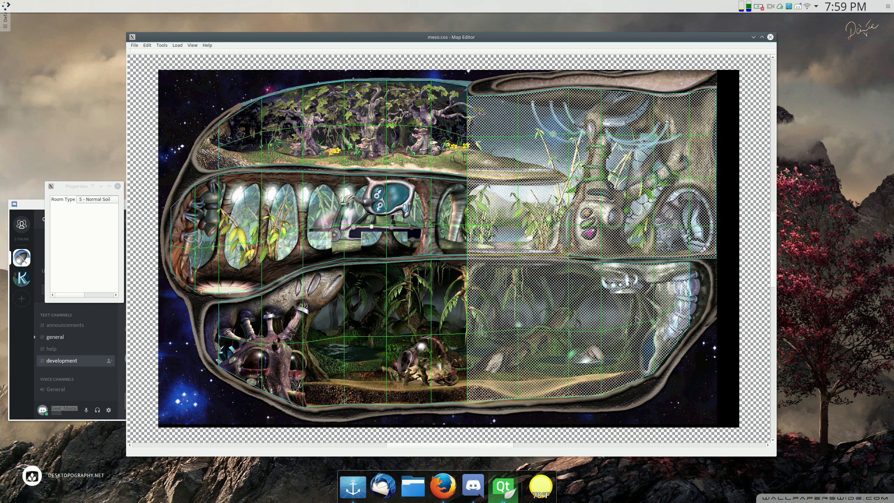
Switch to the Dolphin file manager and open the Creatures folder inside Documents.
{"action": "left_click", "coordinate": [413, 486]}
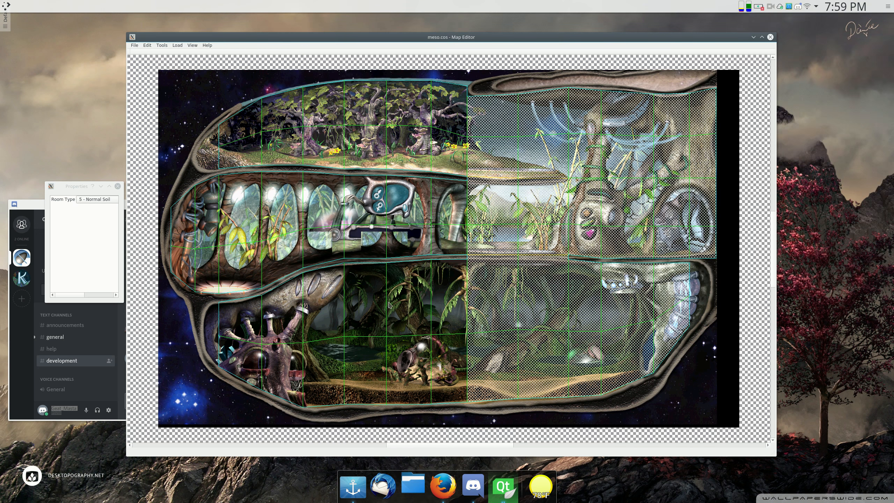
{"action": "left_click_drag", "start_coordinate": [488, 31], "coordinate": [375, 186]}
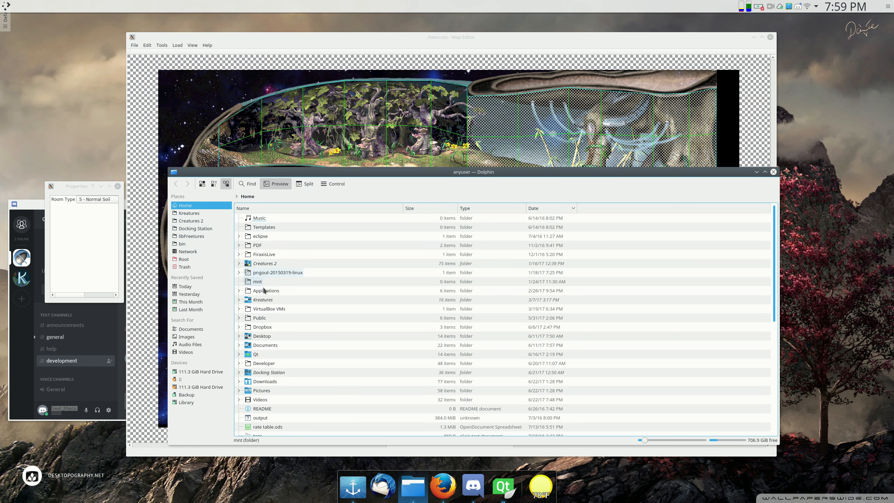
{"action": "left_click", "coordinate": [265, 344]}
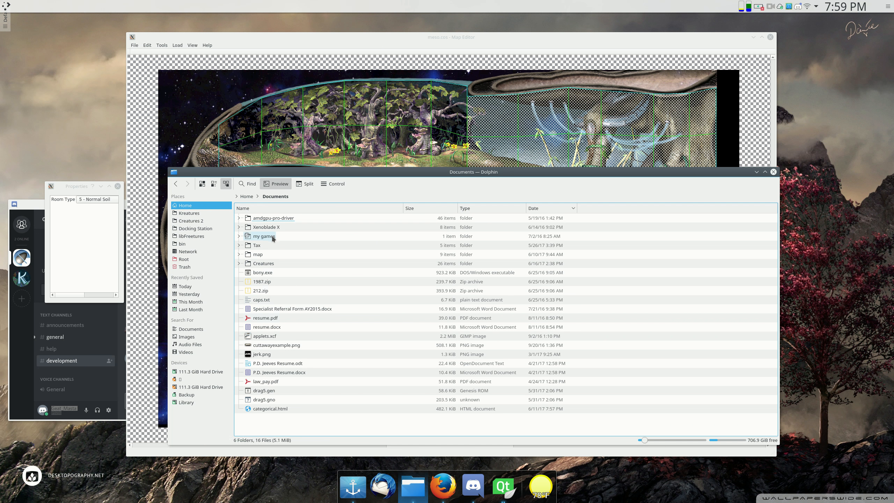
{"action": "left_click", "coordinate": [265, 263]}
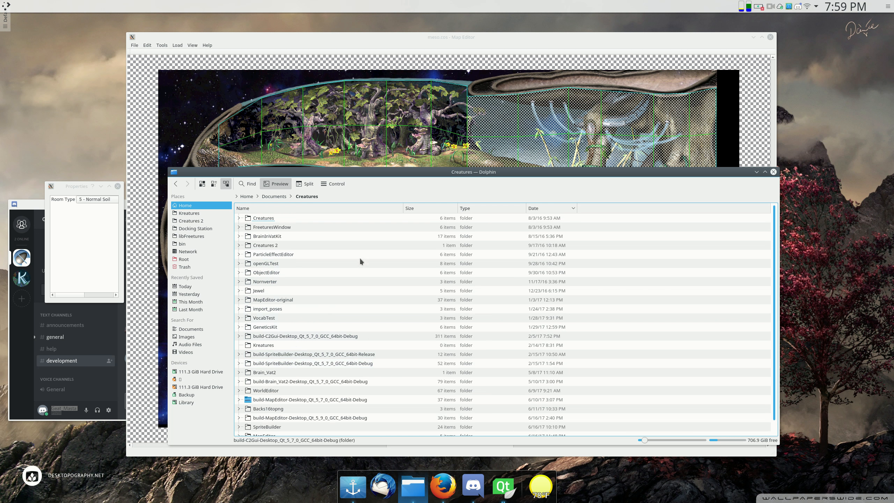
{"action": "scroll", "coordinate": [347, 333], "scroll_direction": "down", "scroll_amount": 2}
{"action": "left_click", "coordinate": [282, 395]}
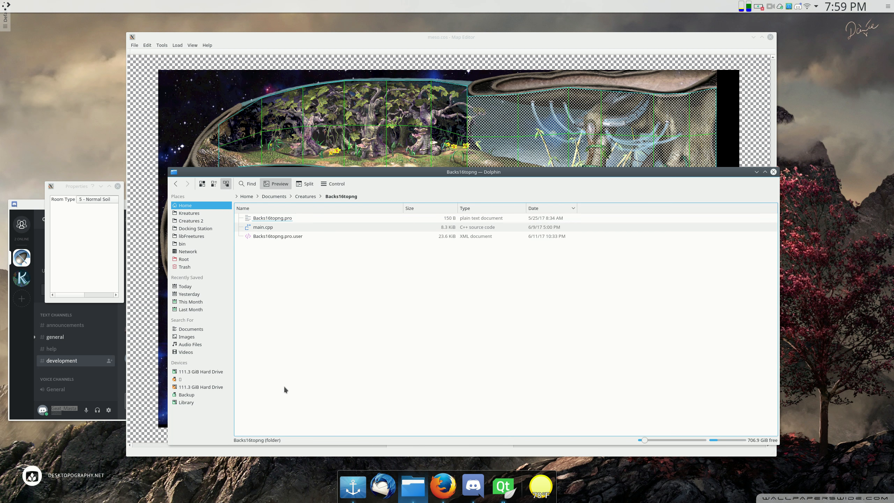
{"action": "left_click", "coordinate": [300, 199]}
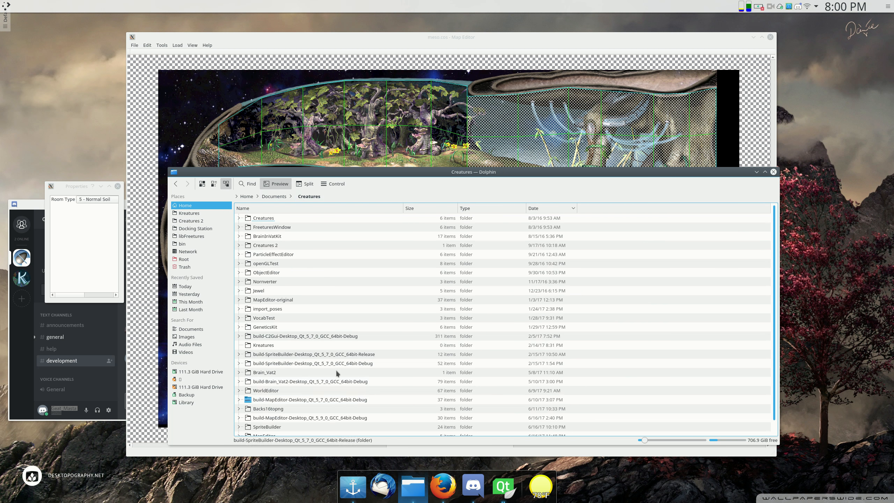
{"action": "scroll", "coordinate": [306, 369], "scroll_direction": "down", "scroll_amount": 2}
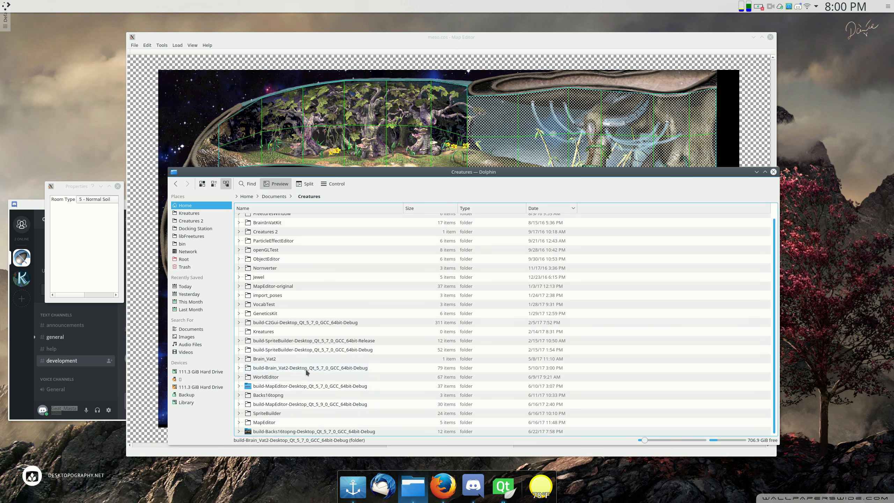
{"action": "left_click", "coordinate": [304, 405]}
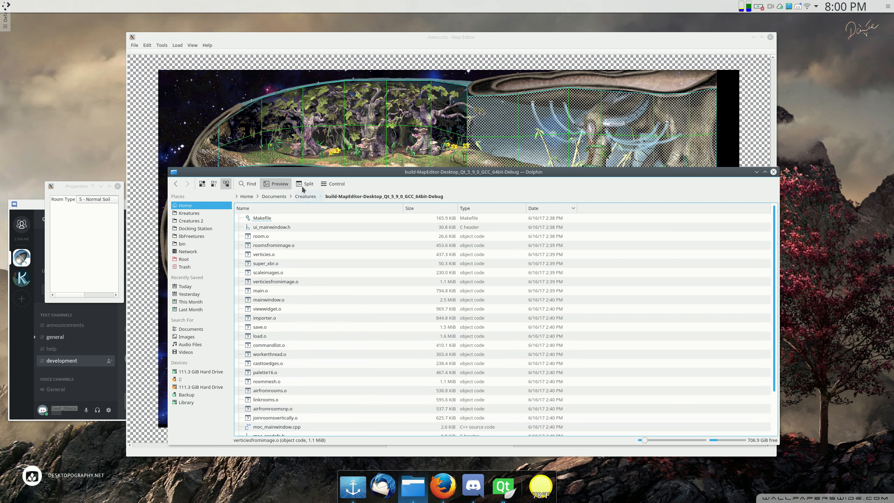
{"action": "left_click", "coordinate": [306, 197]}
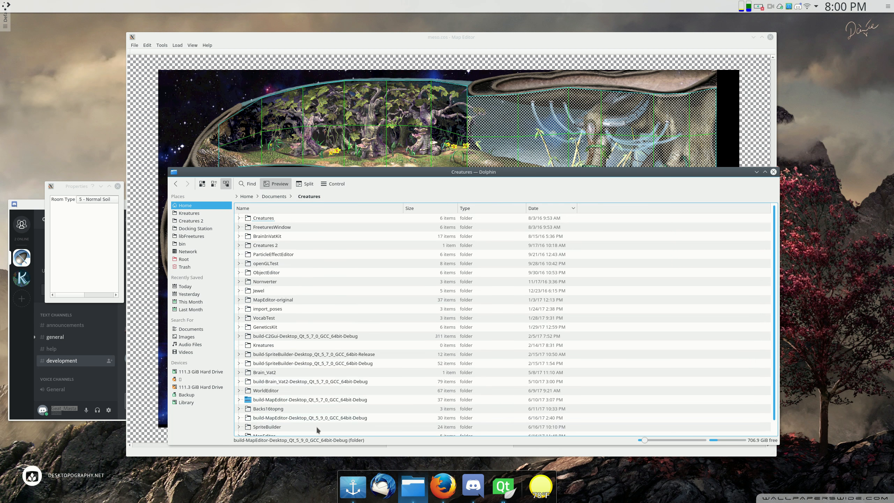
Open meso.cos from the build-Backs16topng-Desktop_Qt_5_7_0_GCC_64bit-Debug folder and examine its exported metaroom and room definitions.
{"action": "double_click", "coordinate": [366, 431]}
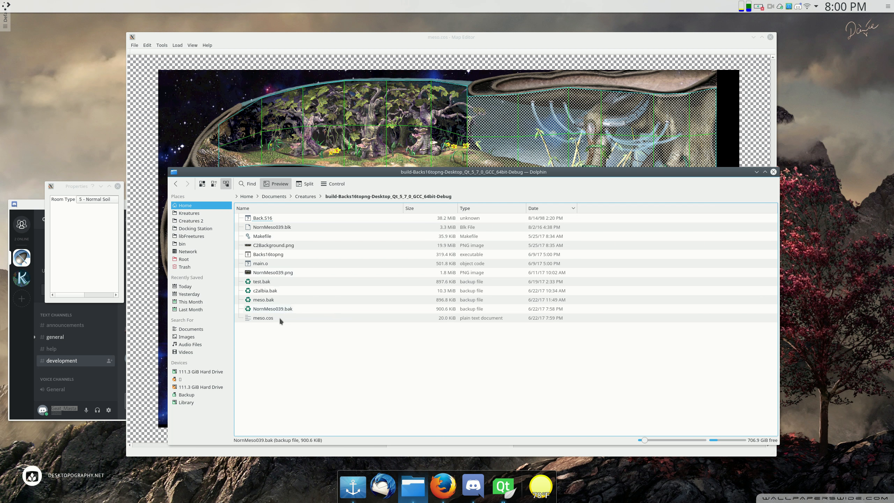
{"action": "left_click", "coordinate": [264, 320]}
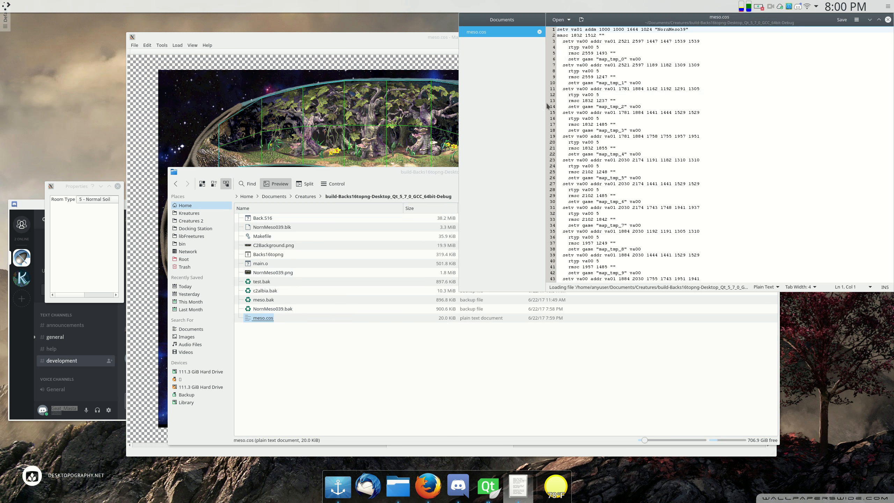
{"action": "left_click_drag", "start_coordinate": [650, 20], "coordinate": [444, 92]}
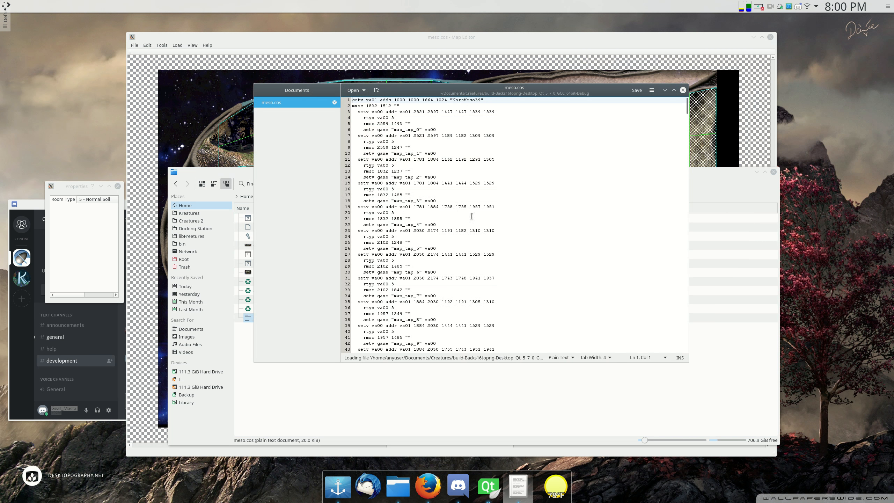
{"action": "scroll", "coordinate": [515, 143], "scroll_direction": "down", "scroll_amount": 8}
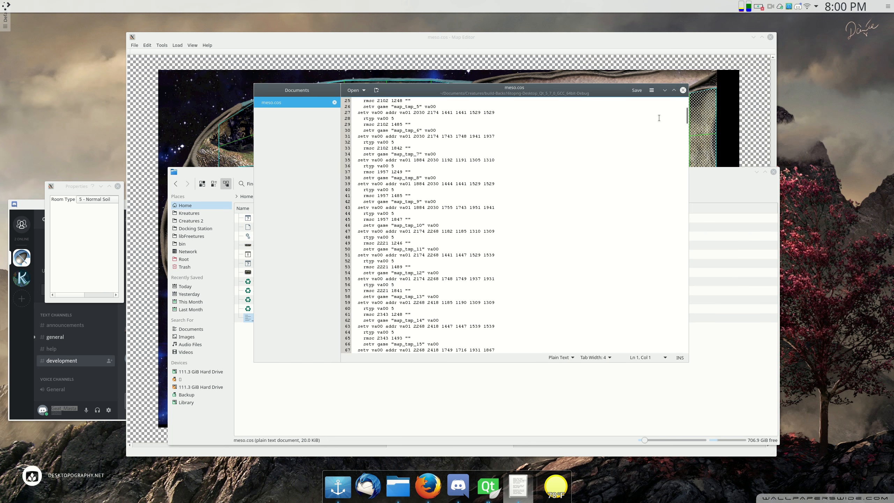
{"action": "left_click_drag", "start_coordinate": [493, 203], "coordinate": [422, 237]}
{"action": "left_click", "coordinate": [422, 219]}
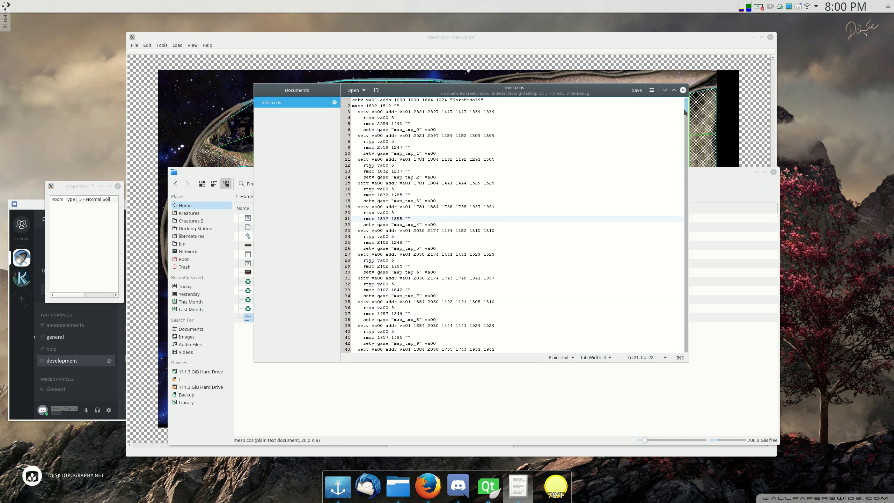
{"action": "left_click_drag", "start_coordinate": [684, 112], "coordinate": [641, 82]}
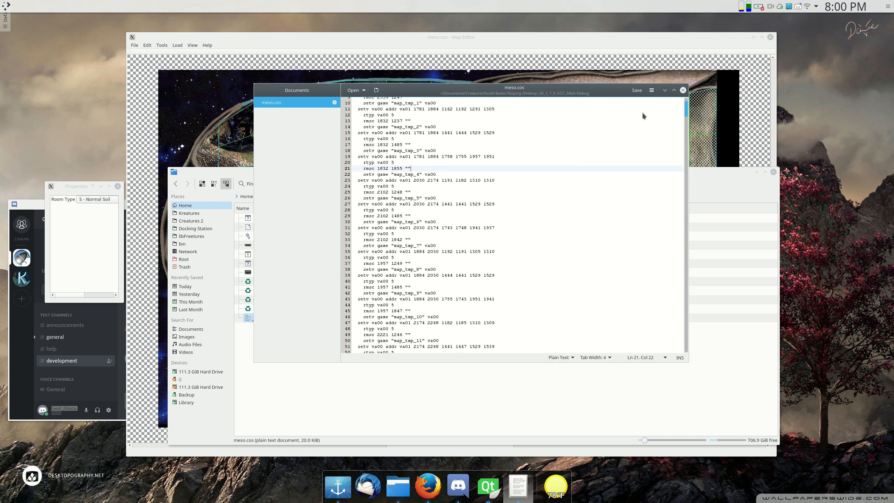
Move the meso.cos text window aside and bring the Map Editor window back to the front.
{"action": "left_click_drag", "start_coordinate": [387, 95], "coordinate": [533, 136]}
{"action": "left_click_drag", "start_coordinate": [462, 40], "coordinate": [457, 38]}
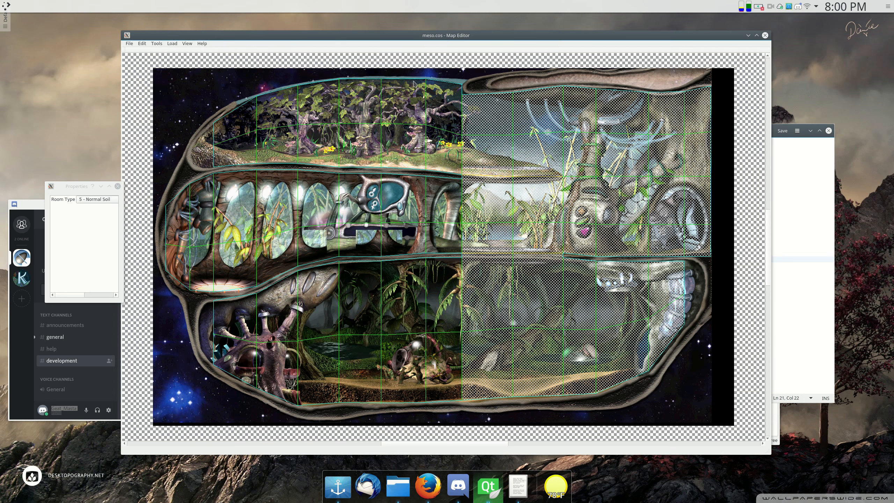
{"action": "left_click", "coordinate": [129, 45]}
{"action": "left_click", "coordinate": [107, 54]}
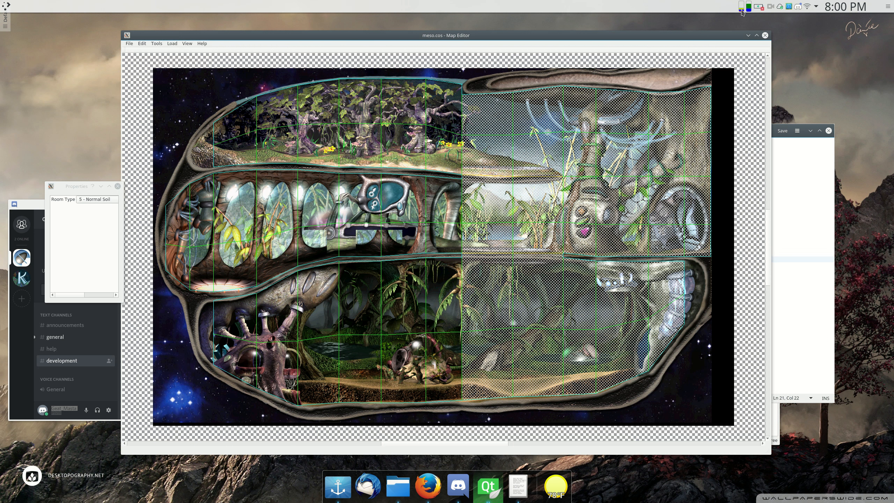